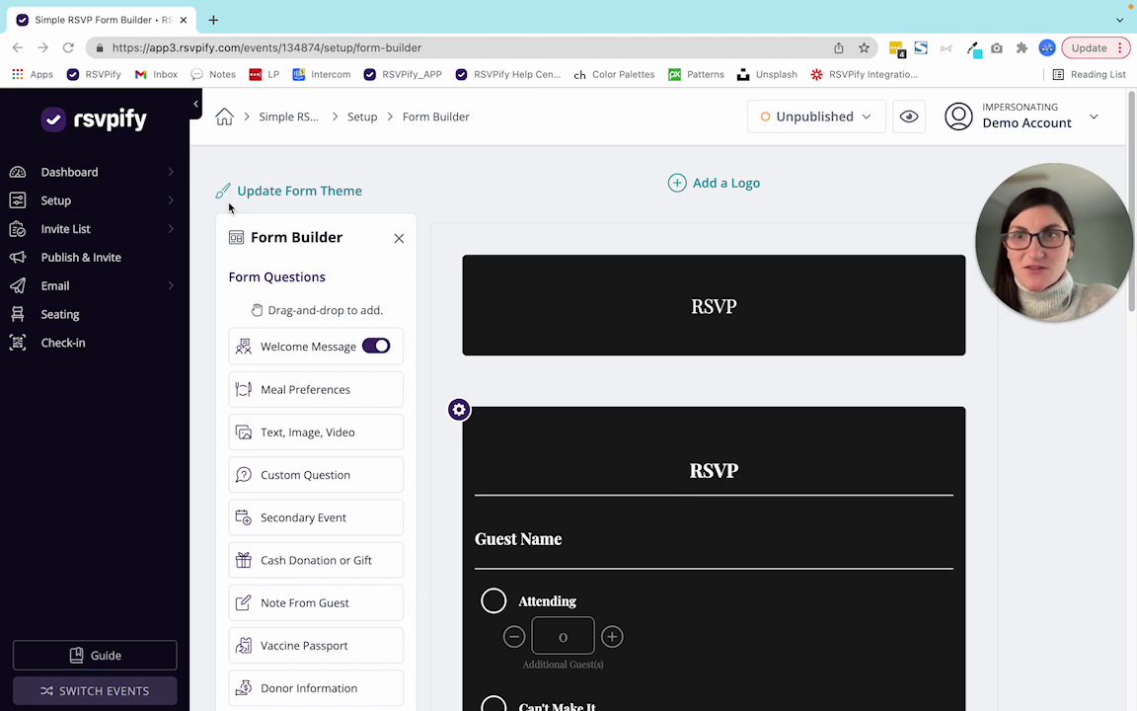
# Start a new invitation email draft for the Simple RSVP event from the Email menu.
pyautogui.click(56, 287)
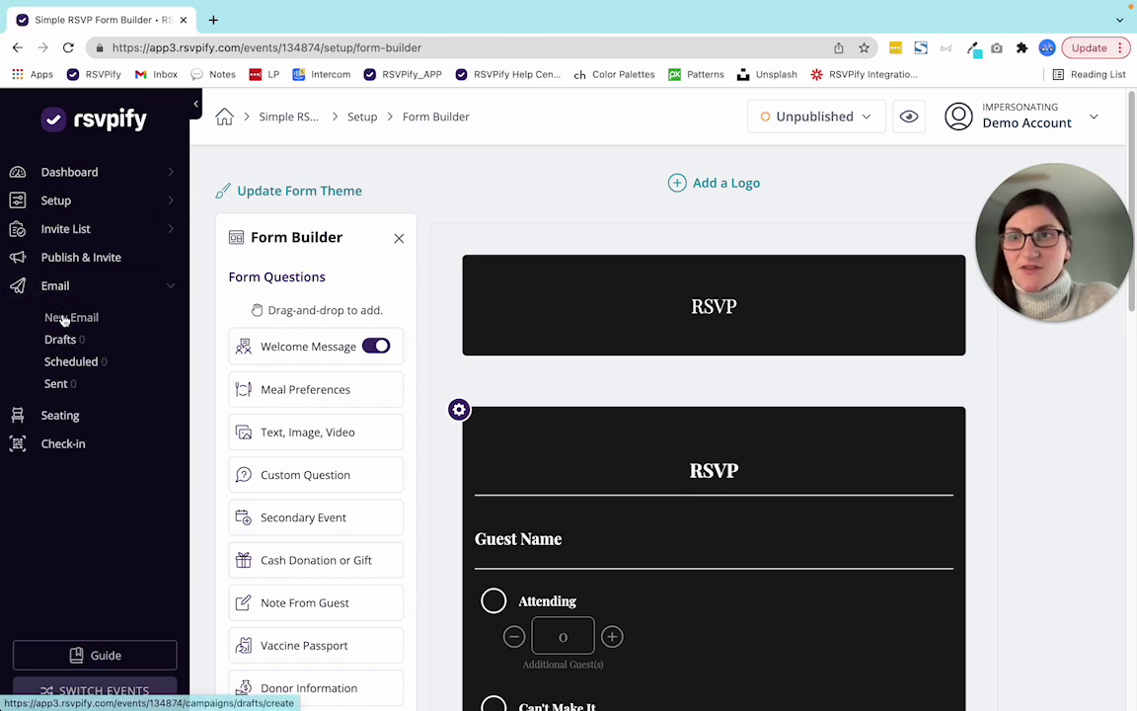
pyautogui.click(64, 320)
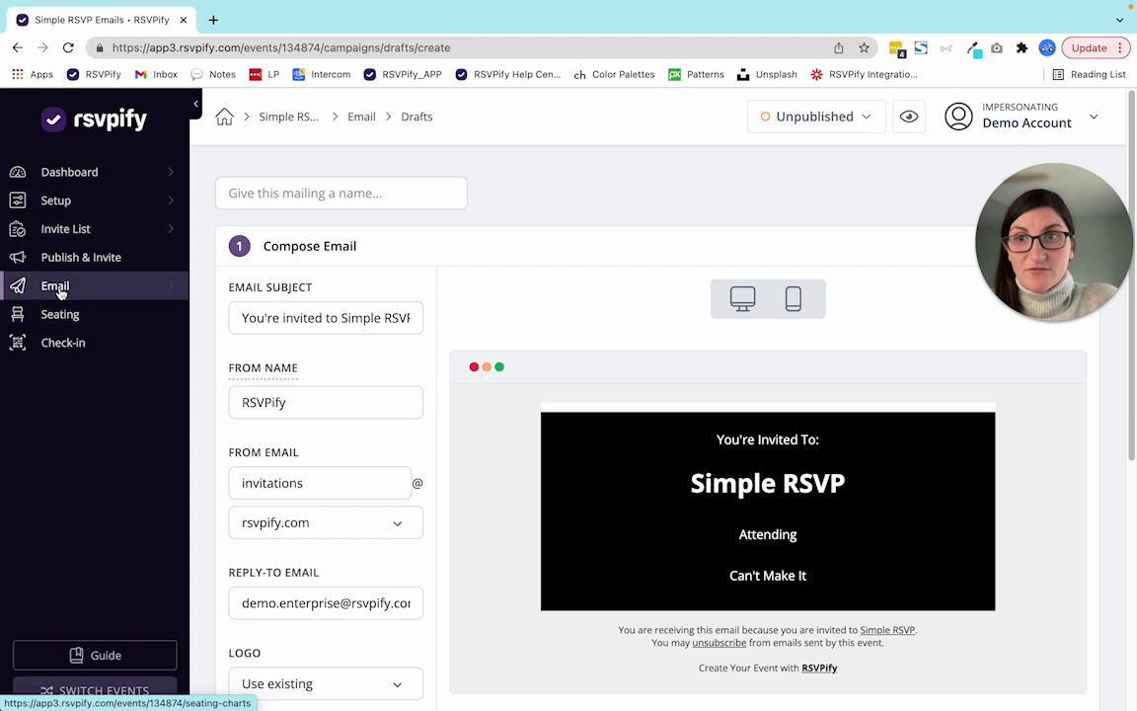
pyautogui.click(161, 286)
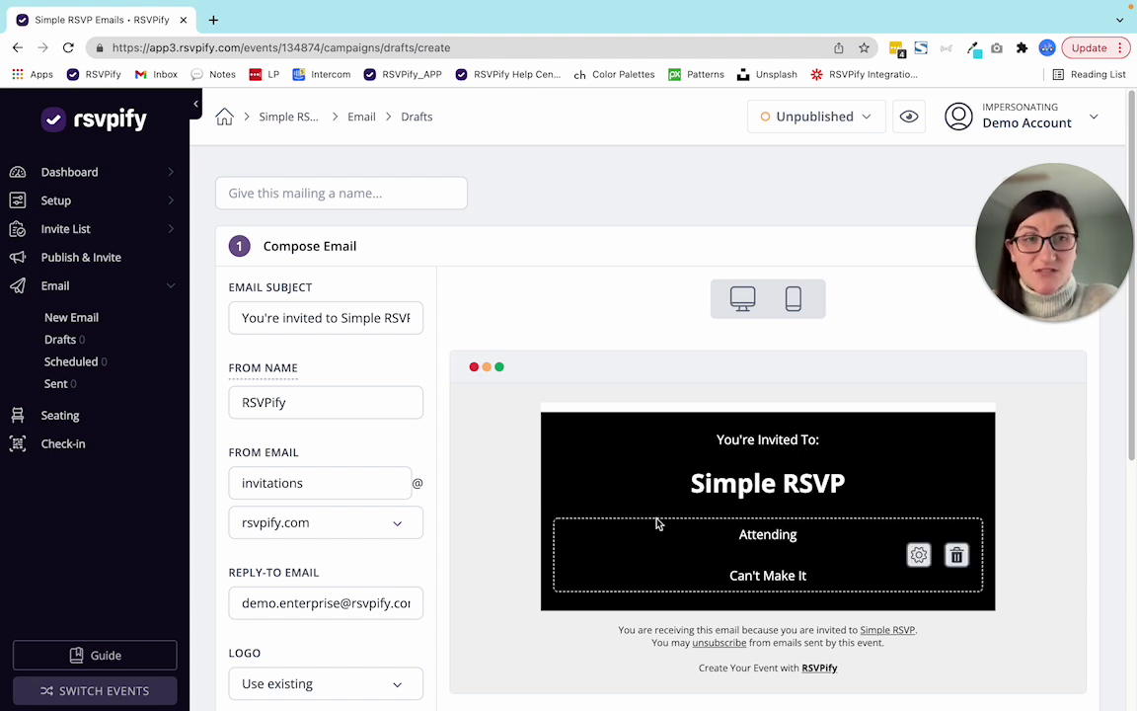
# Set the email's outer background color to black (000000).
pyautogui.scroll(-3, 518, 548)
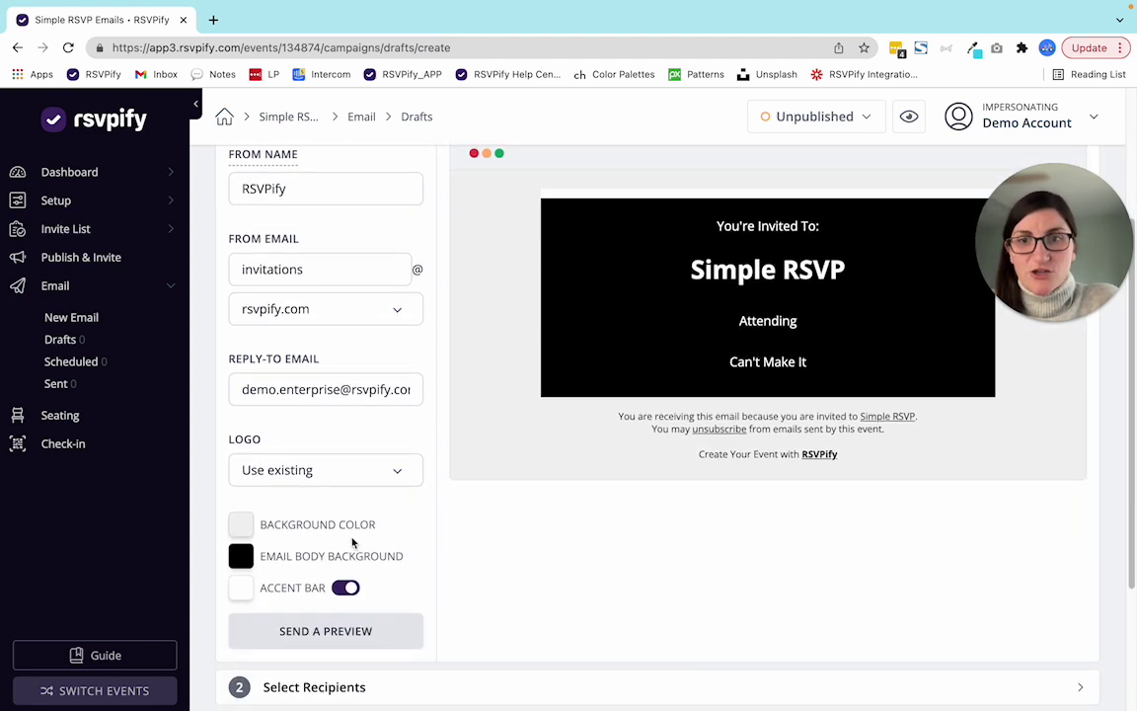
pyautogui.click(240, 528)
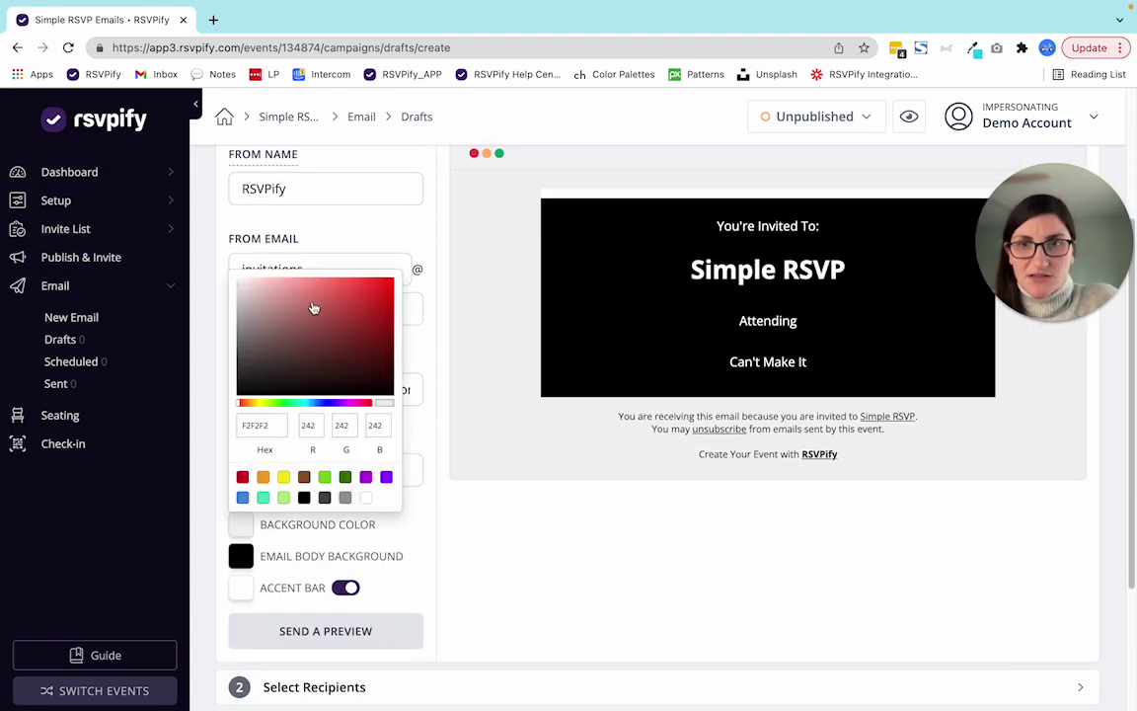
pyautogui.click(308, 327)
pyautogui.moveTo(370, 351)
pyautogui.mouseDown()
pyautogui.moveTo(363, 308)
pyautogui.moveTo(297, 330)
pyautogui.moveTo(253, 292)
pyautogui.moveTo(247, 391)
pyautogui.mouseUp()
# Turn the accent bar off and back on, leaving it enabled.
pyautogui.click(240, 555)
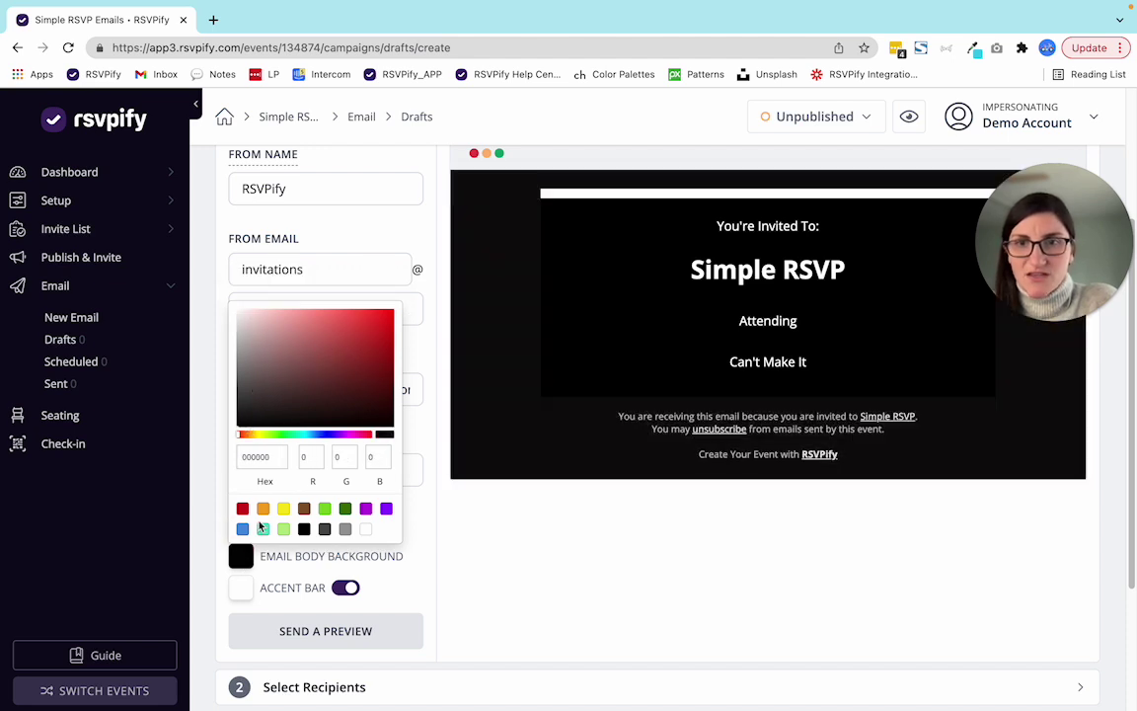
pyautogui.click(242, 589)
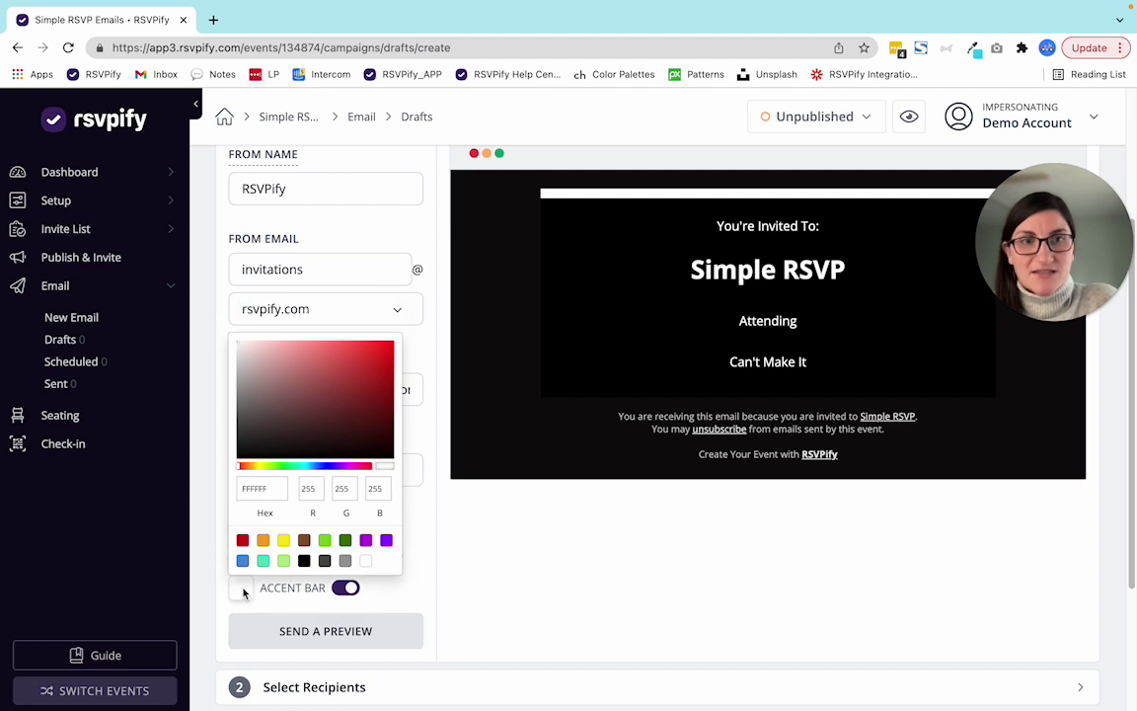
pyautogui.click(340, 588)
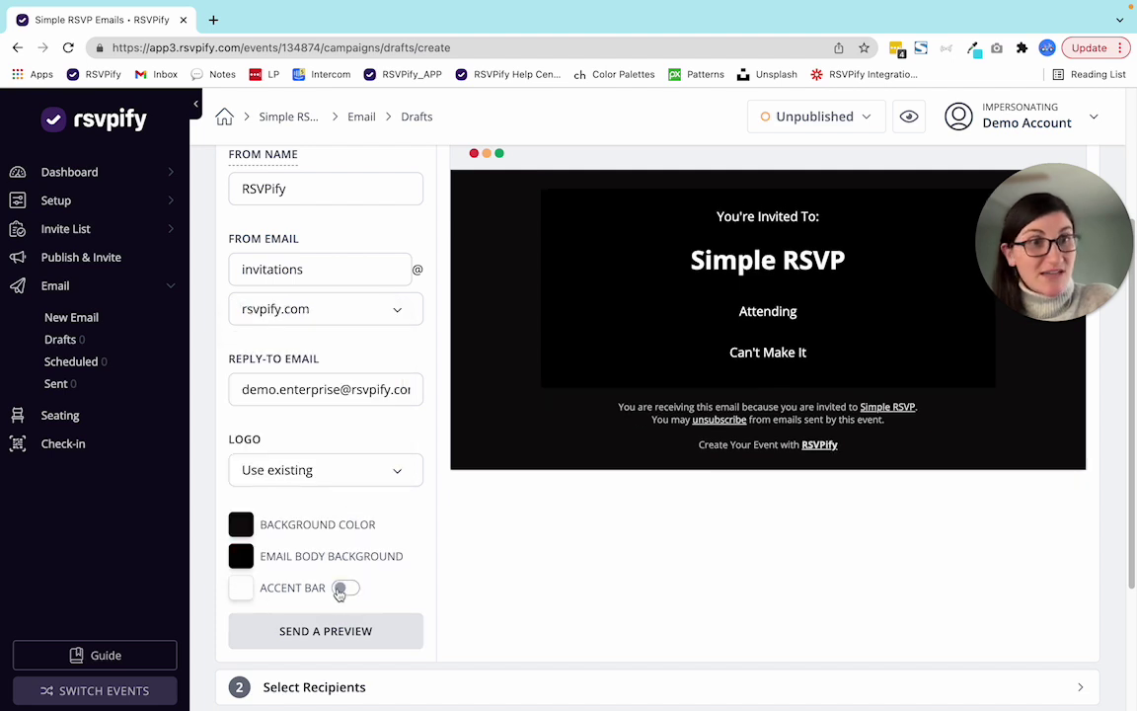
pyautogui.click(341, 589)
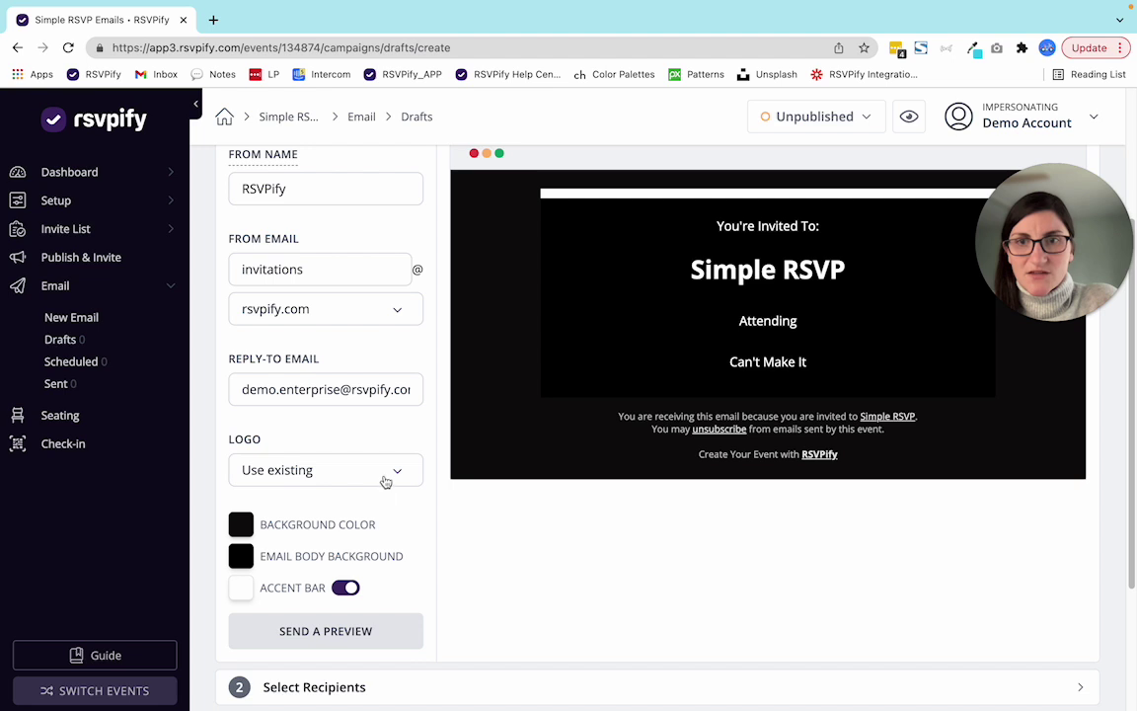
pyautogui.click(394, 477)
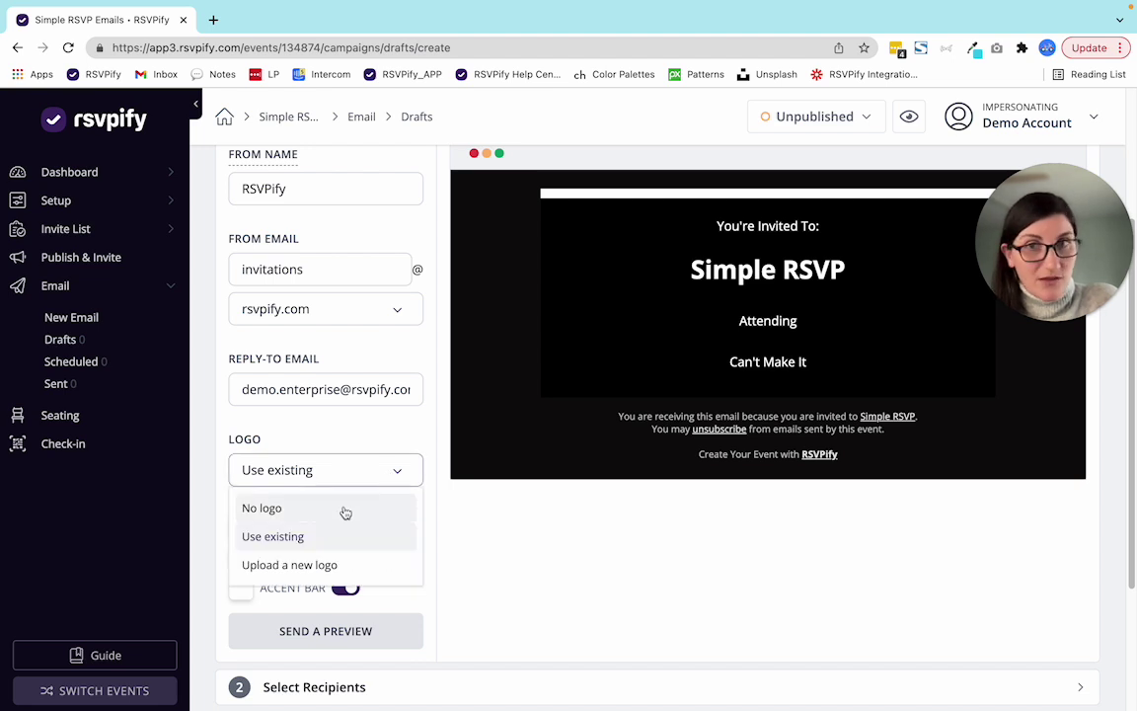
# Keep the existing logo and add a left-aligned 'Dear' line above 'You're Invited To:'.
pyautogui.click(340, 454)
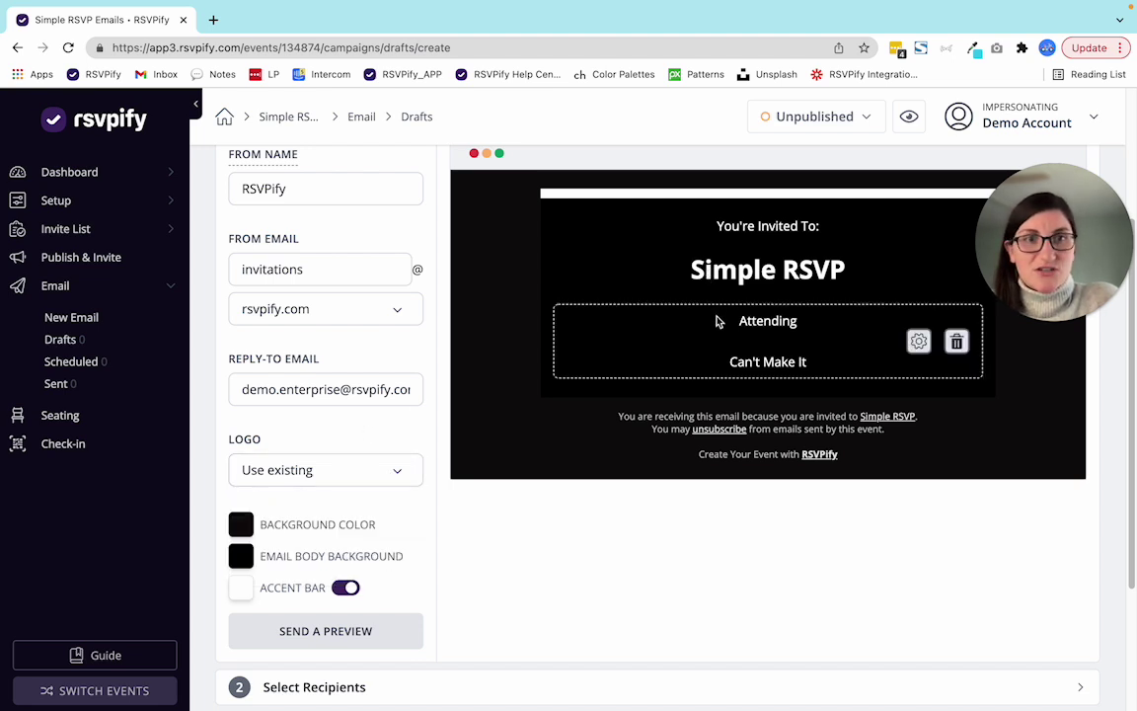
pyautogui.moveTo(642, 263); pyautogui.dragTo(854, 266)
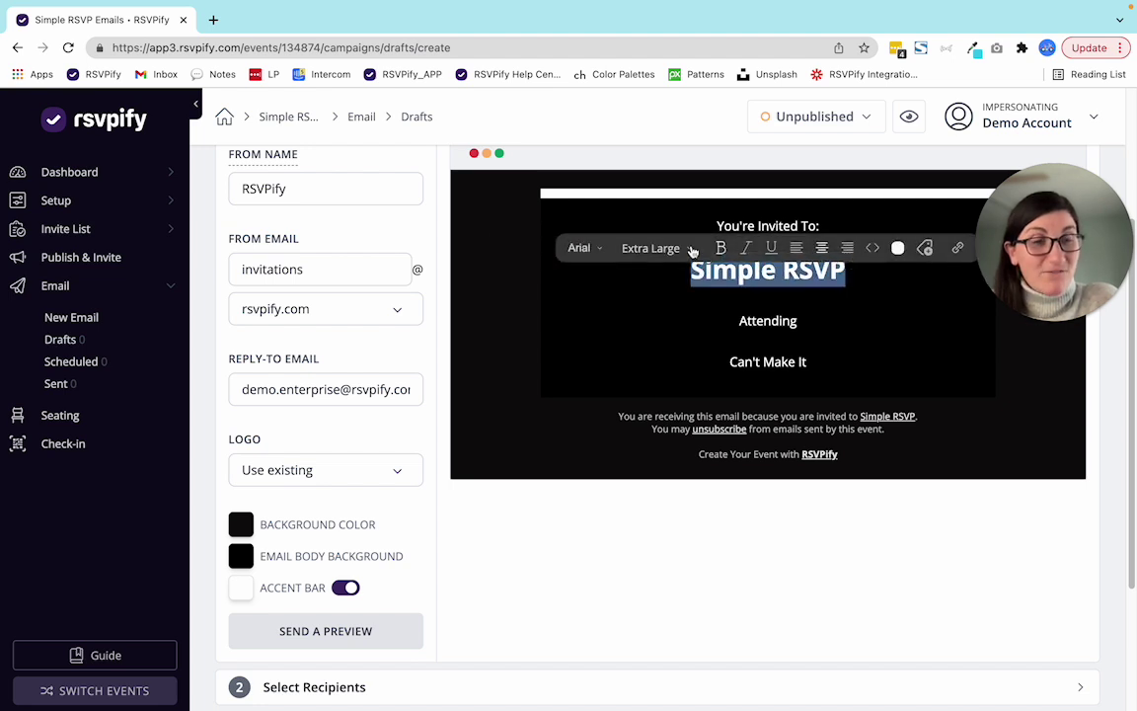
pyautogui.click(848, 265)
pyautogui.click(715, 225)
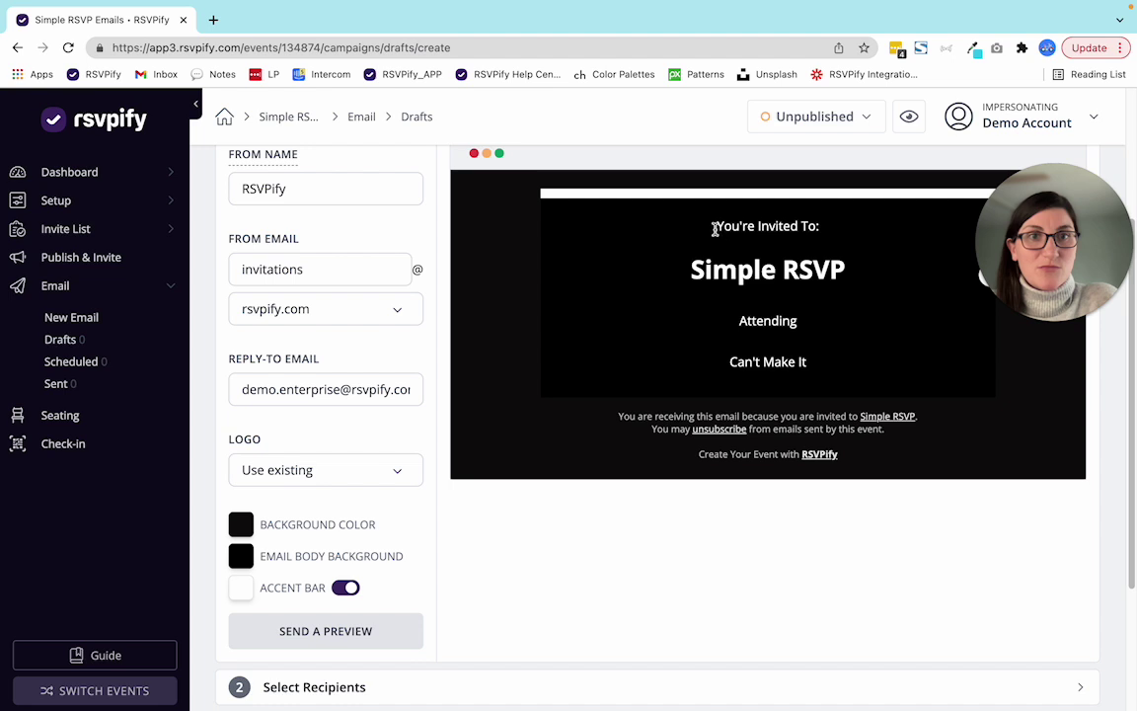
pyautogui.press('Return')
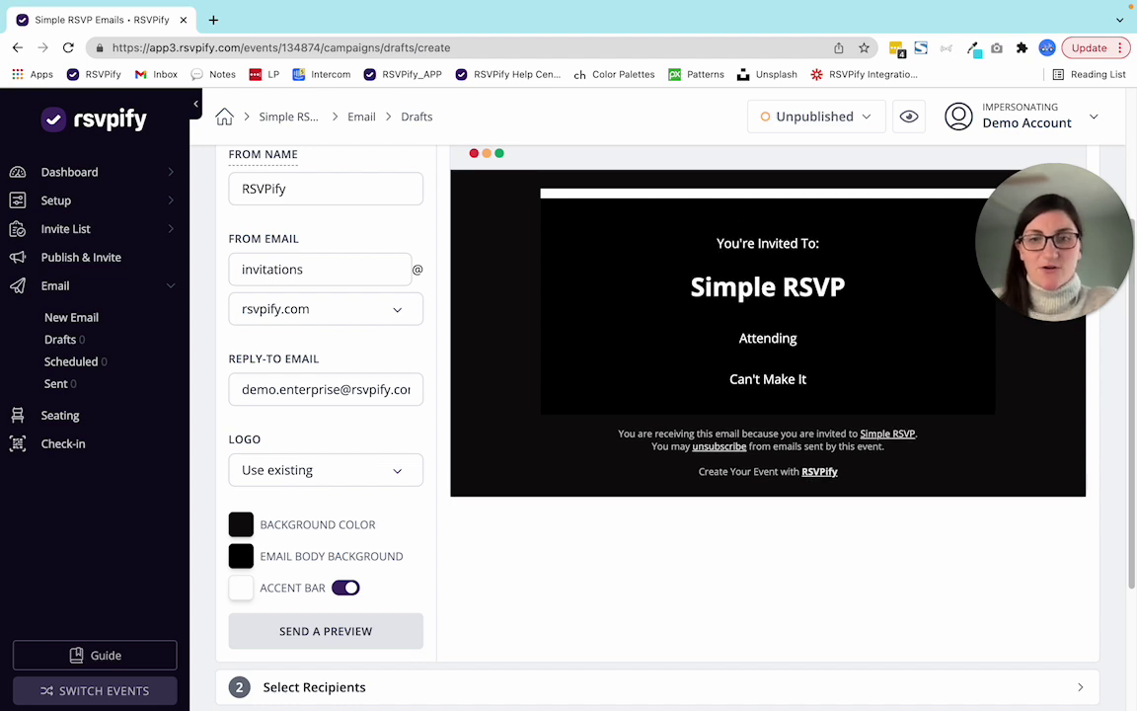
pyautogui.write('Dear')
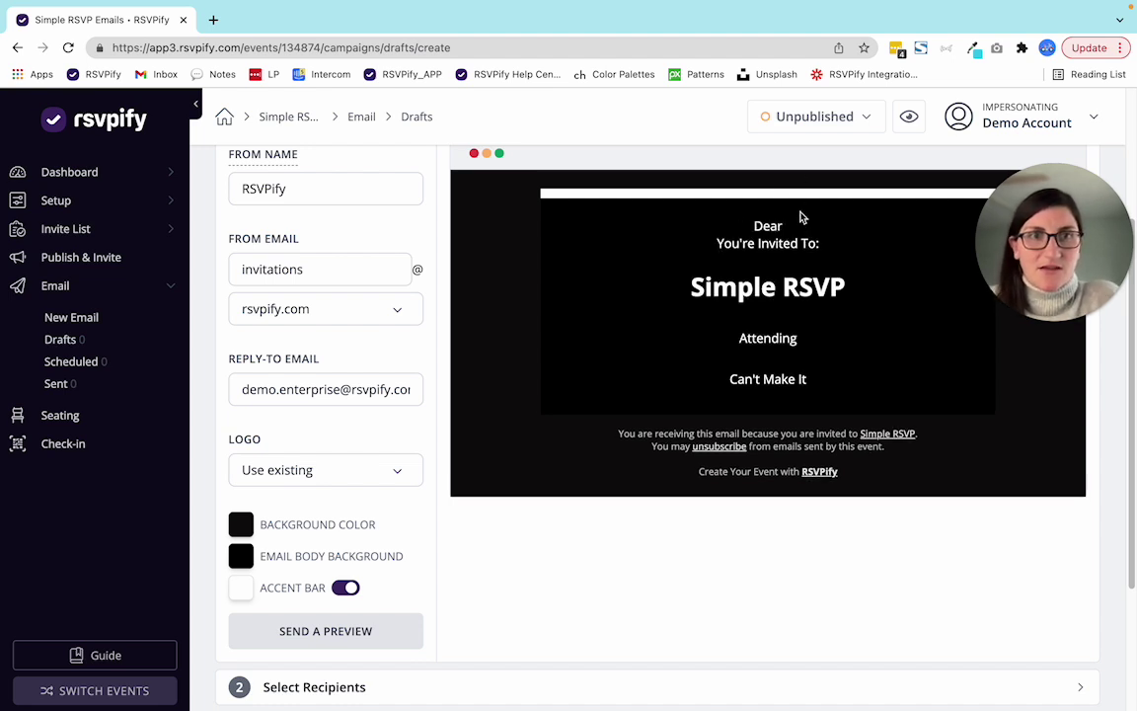
pyautogui.moveTo(797, 225); pyautogui.dragTo(748, 227)
pyautogui.click(787, 200)
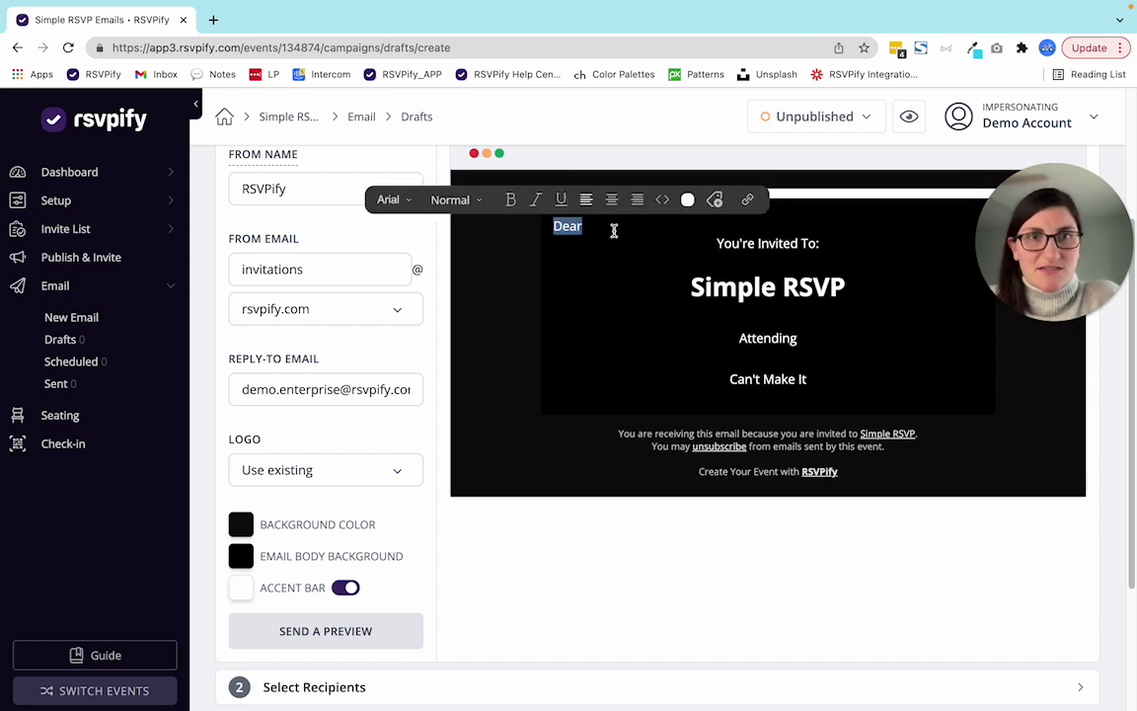
# Insert the First Name merge tag after 'Dear' and fix the spacing to 'Dear {first_name} -'.
pyautogui.click(656, 217)
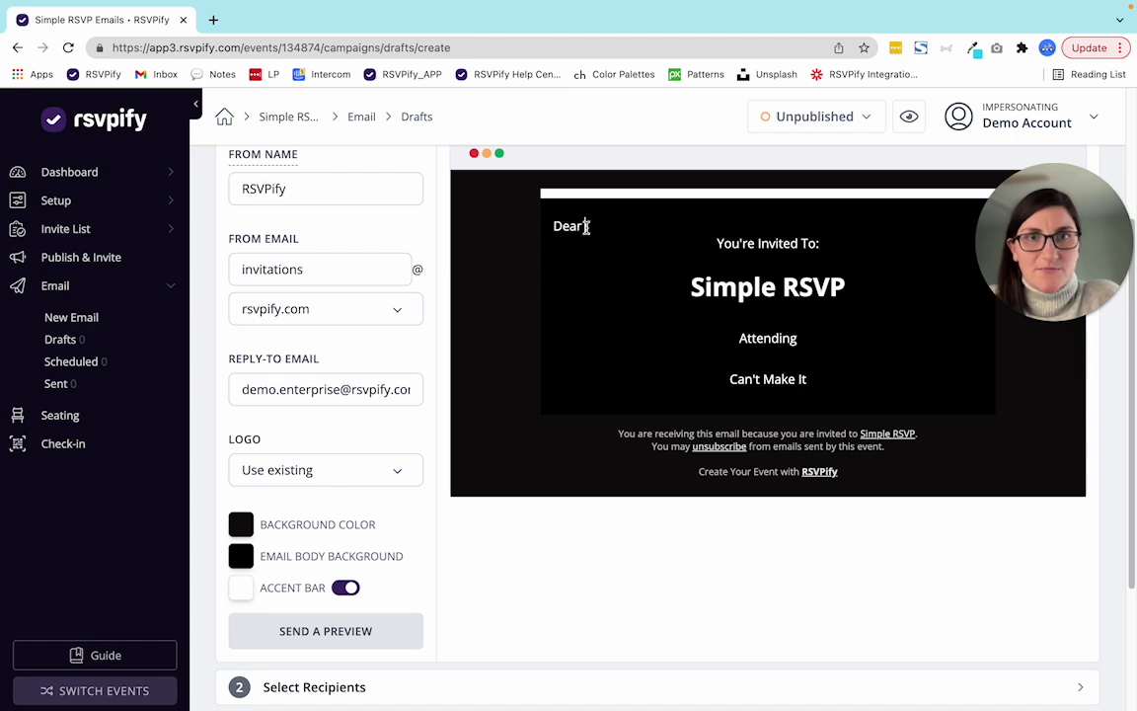
pyautogui.click(583, 226)
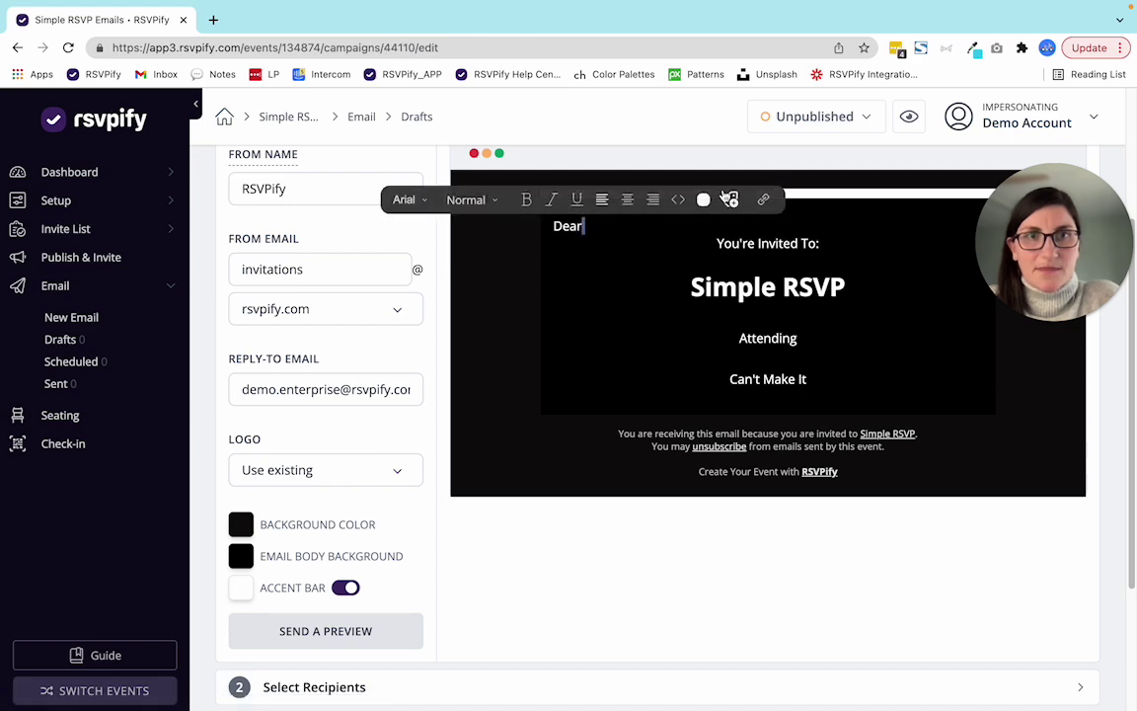
pyautogui.click(730, 200)
pyautogui.click(375, 284)
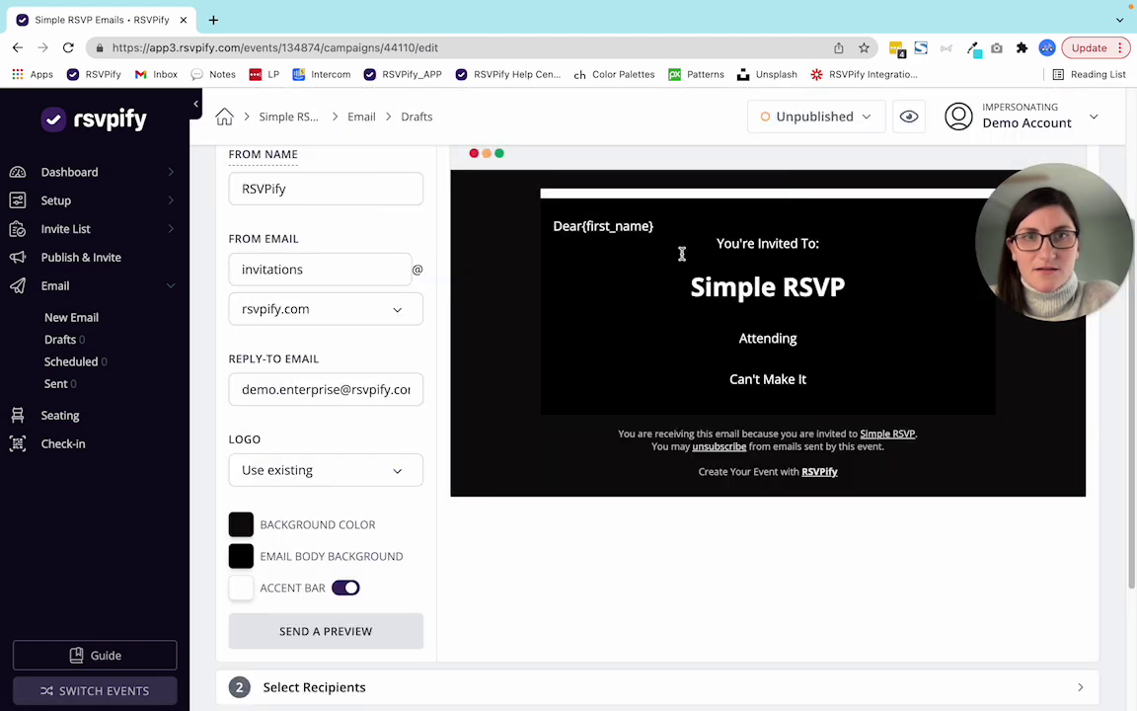
pyautogui.click(586, 226)
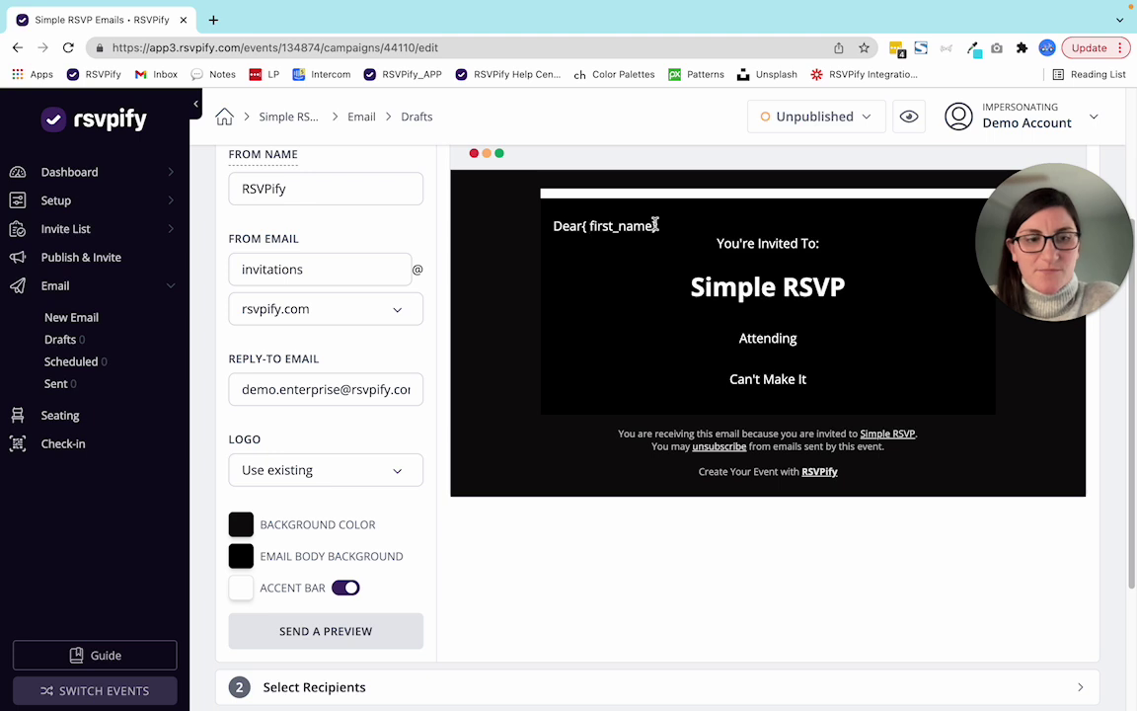
pyautogui.press('BackSpace')
pyautogui.press('Left')
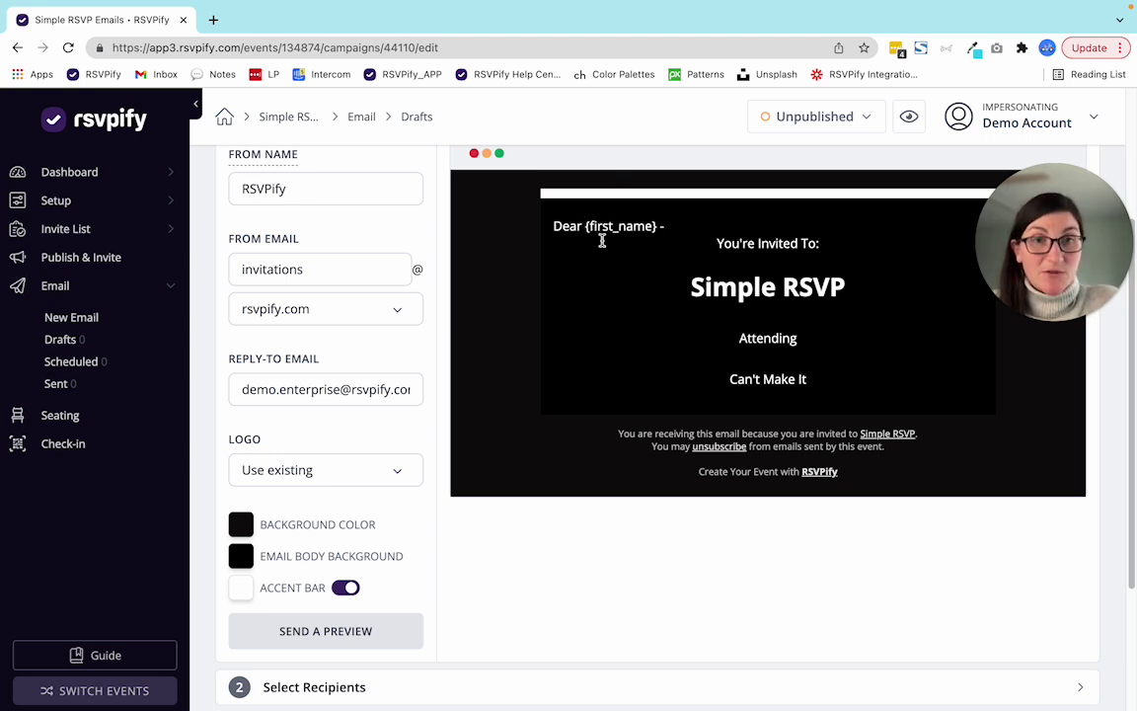
pyautogui.moveTo(762, 346)
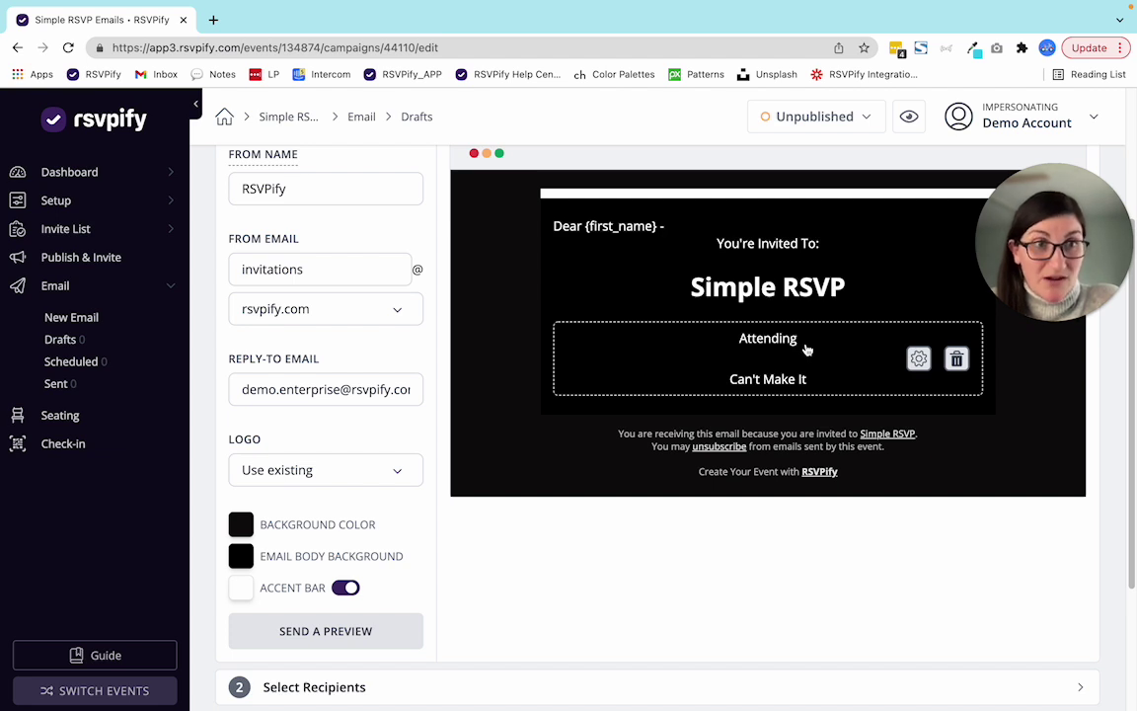
# Set the RSVP buttons' corner radius to 300, after trying 10 and a purple color.
pyautogui.click(919, 359)
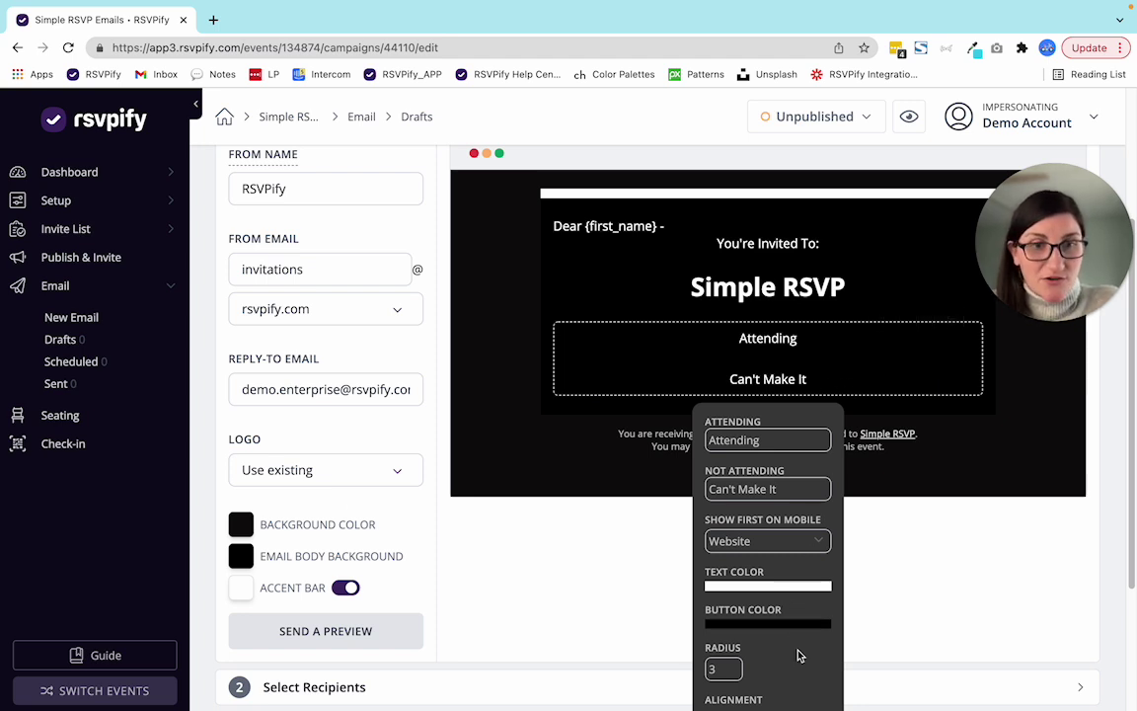
pyautogui.doubleClick(729, 670)
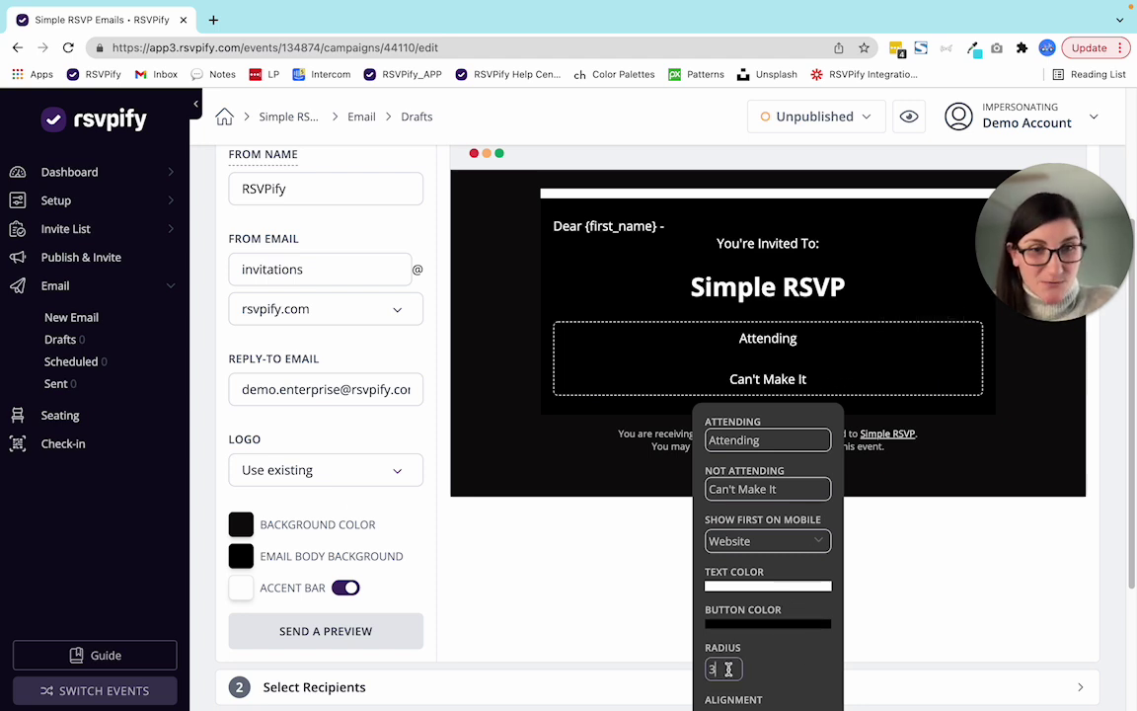
pyautogui.write('1')
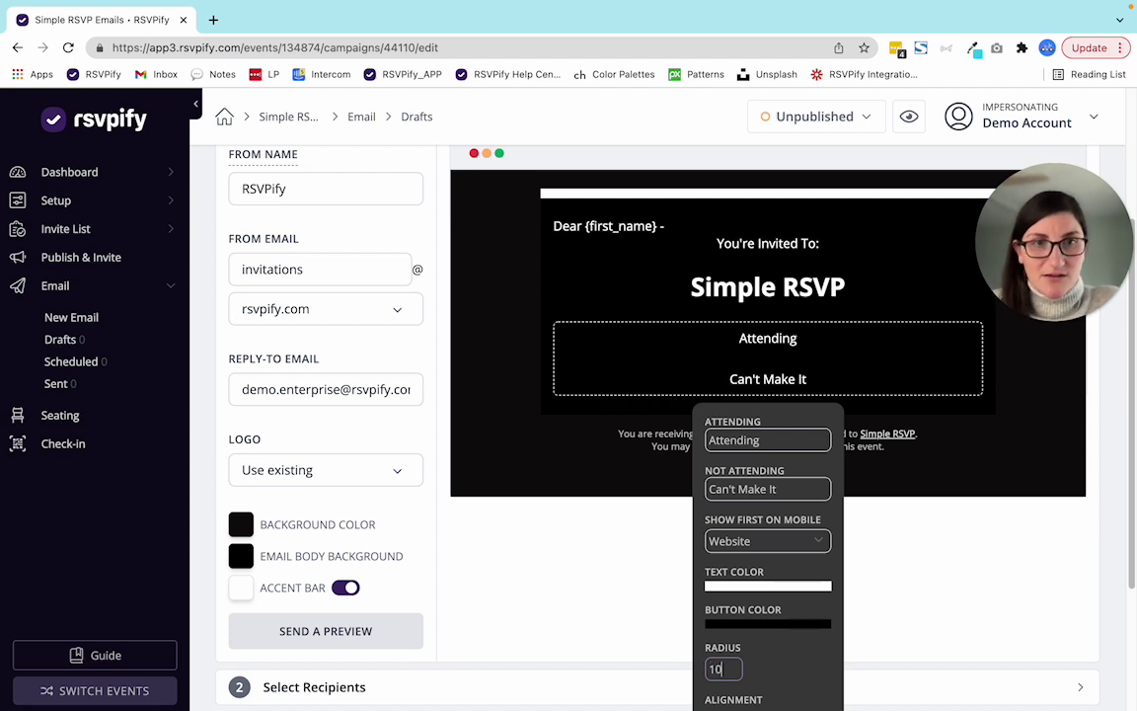
pyautogui.write('0')
pyautogui.click(784, 626)
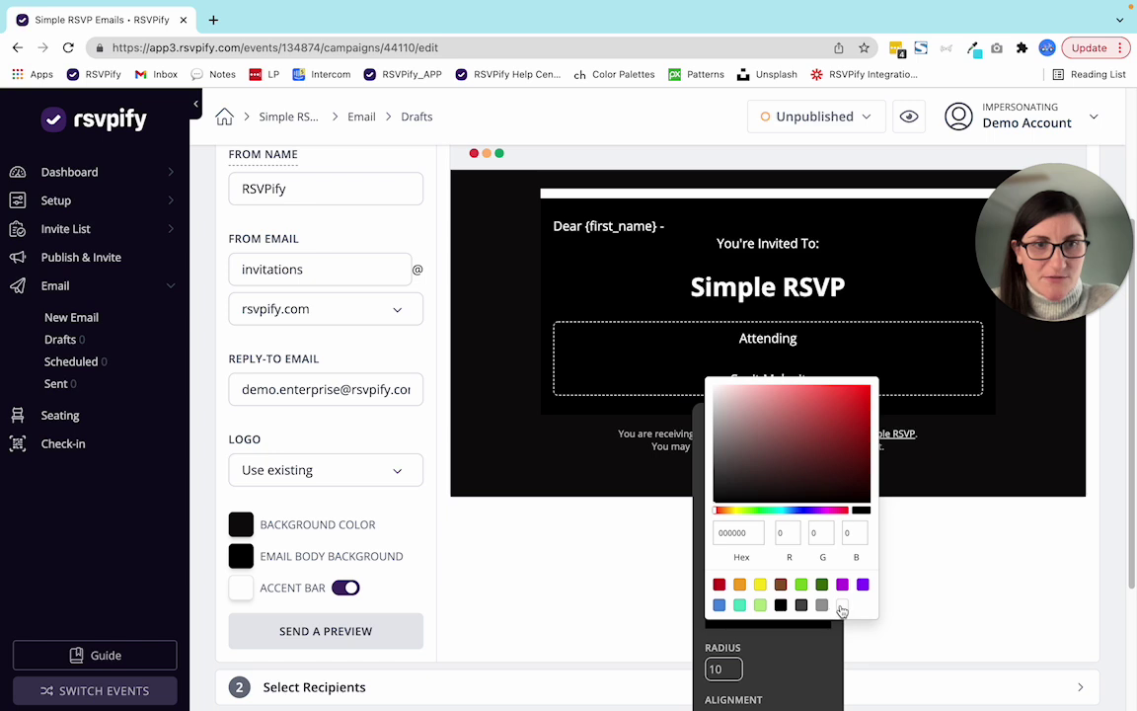
pyautogui.click(842, 586)
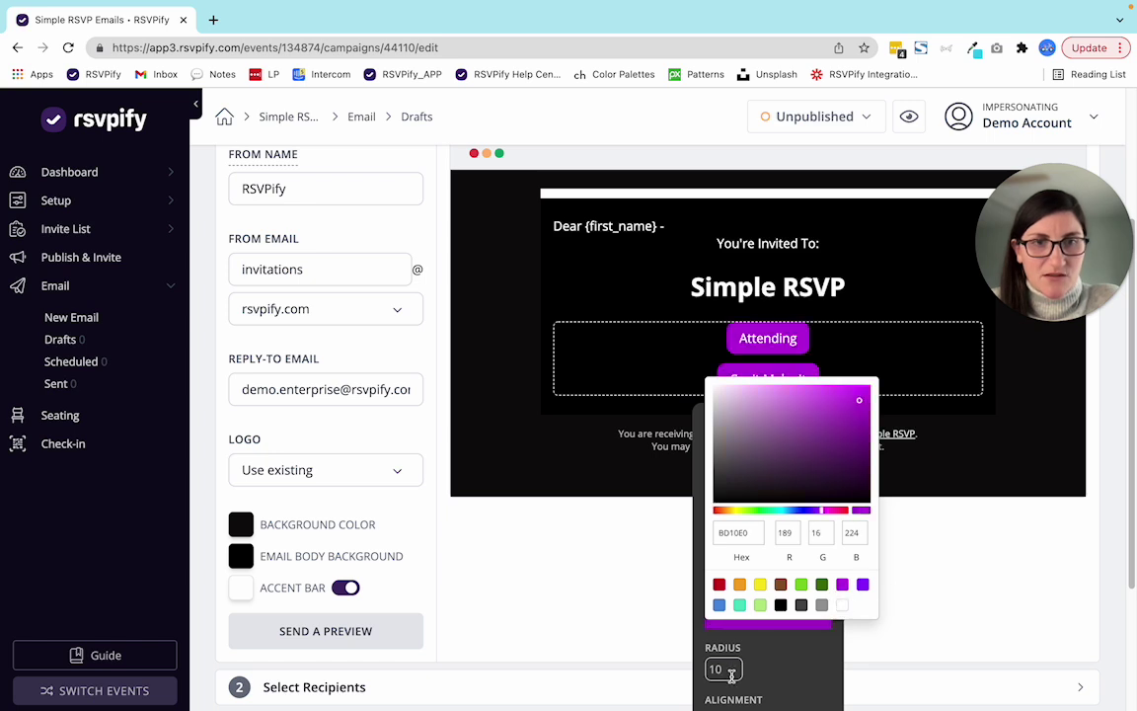
pyautogui.moveTo(730, 668); pyautogui.dragTo(709, 669)
pyautogui.write('3')
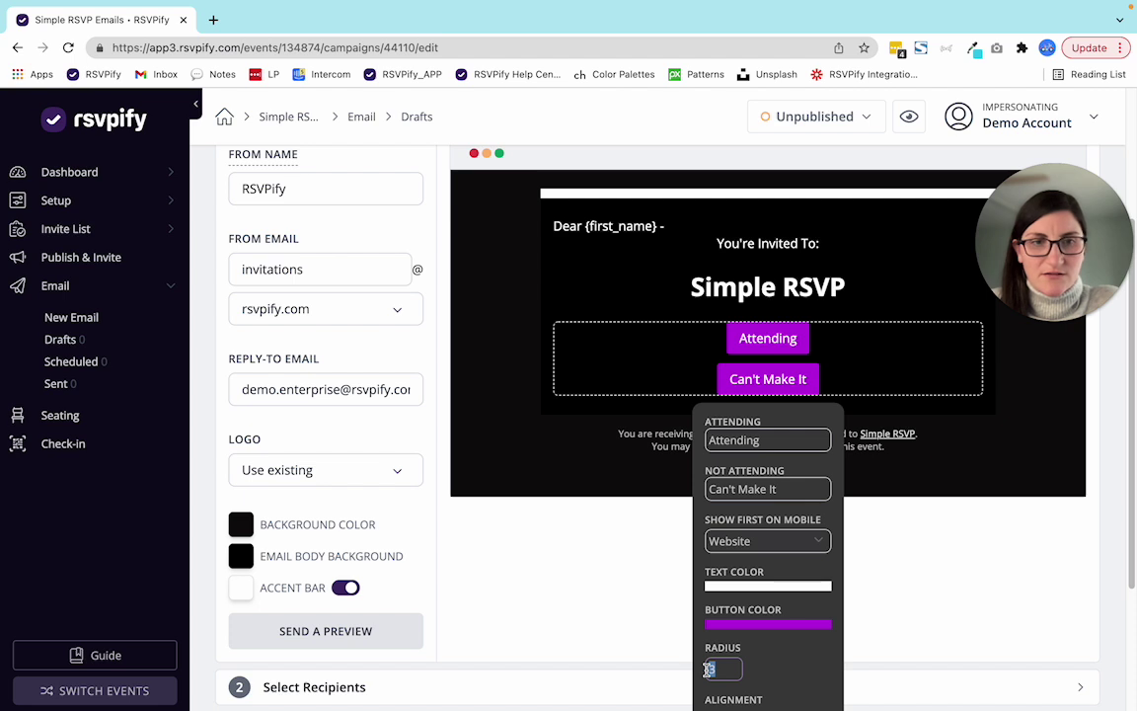
pyautogui.write('0')
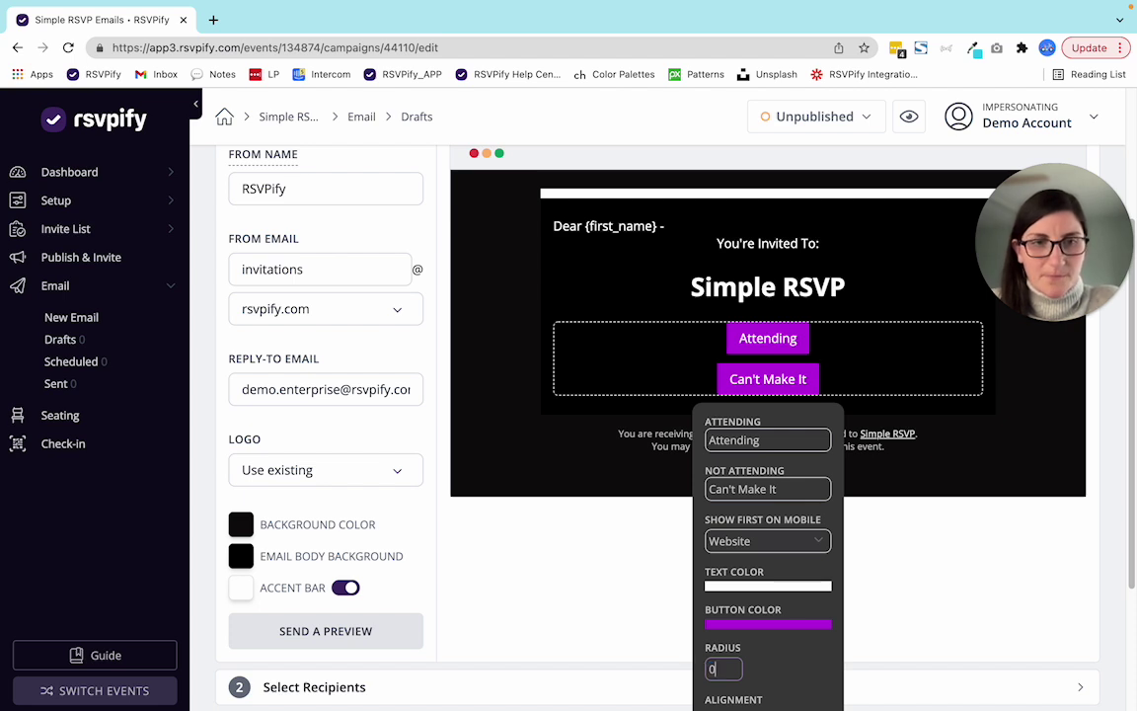
pyautogui.write('0')
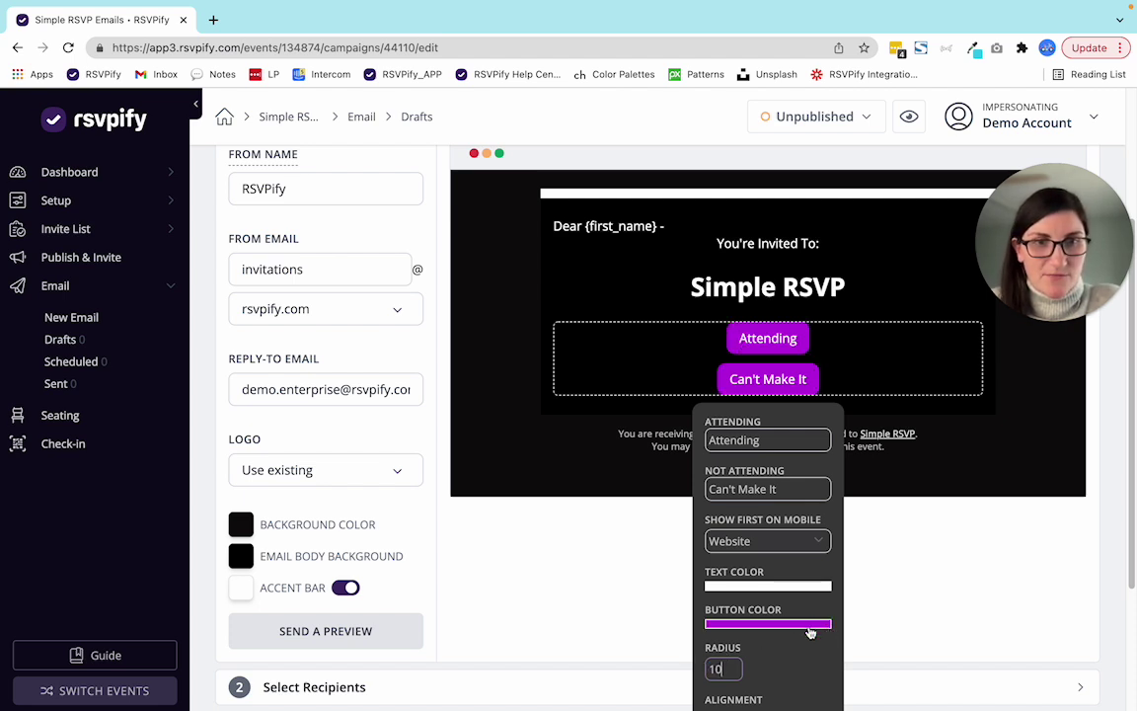
# Make the Attending and Can't Make It buttons black and close the button settings.
pyautogui.click(812, 624)
pyautogui.click(779, 604)
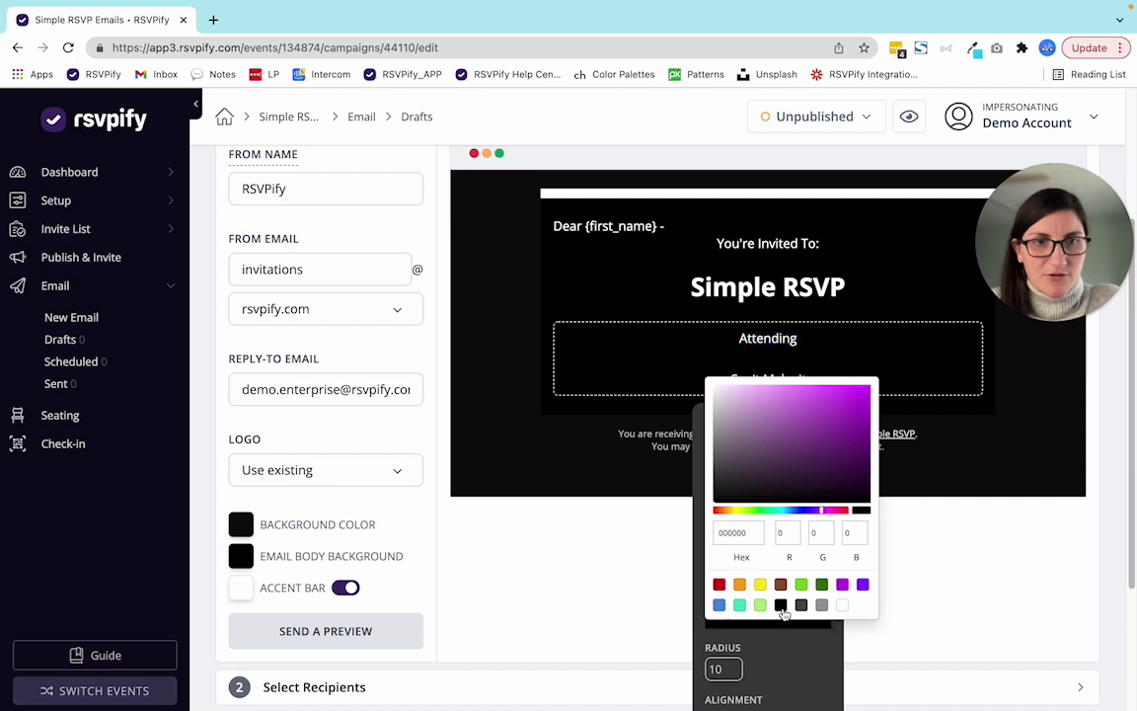
pyautogui.click(622, 506)
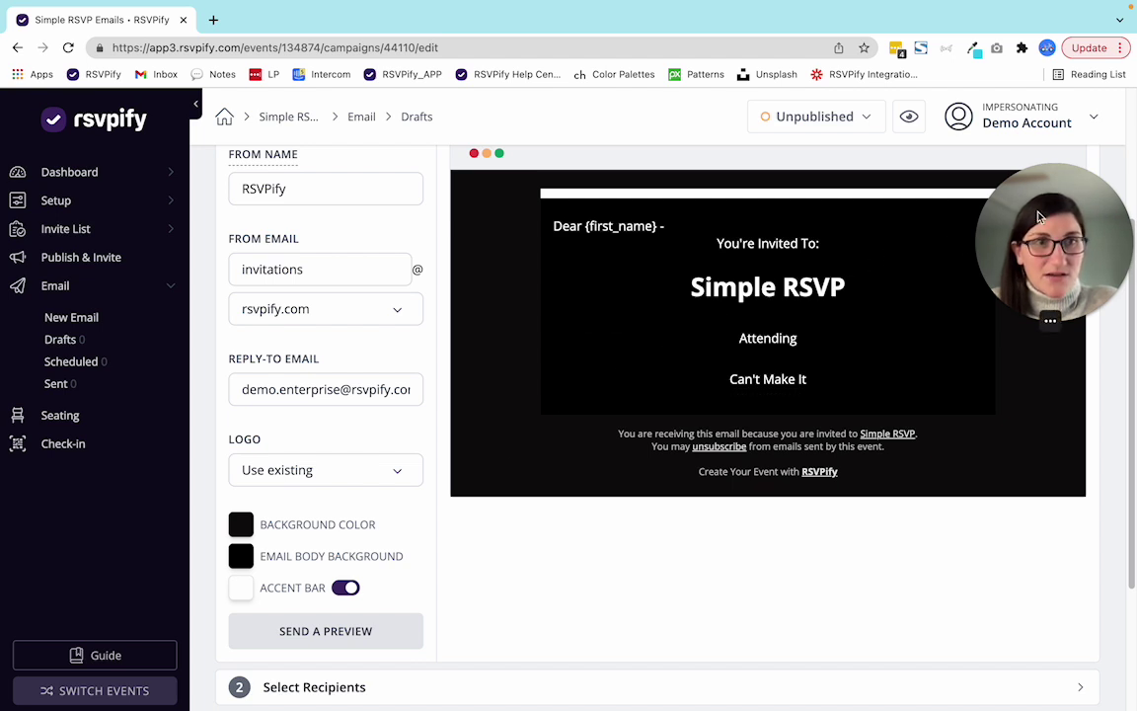
pyautogui.moveTo(1038, 209); pyautogui.dragTo(1039, 410)
# Replace 'RSVPify' in the From Name field with the host's first name.
pyautogui.click(938, 257)
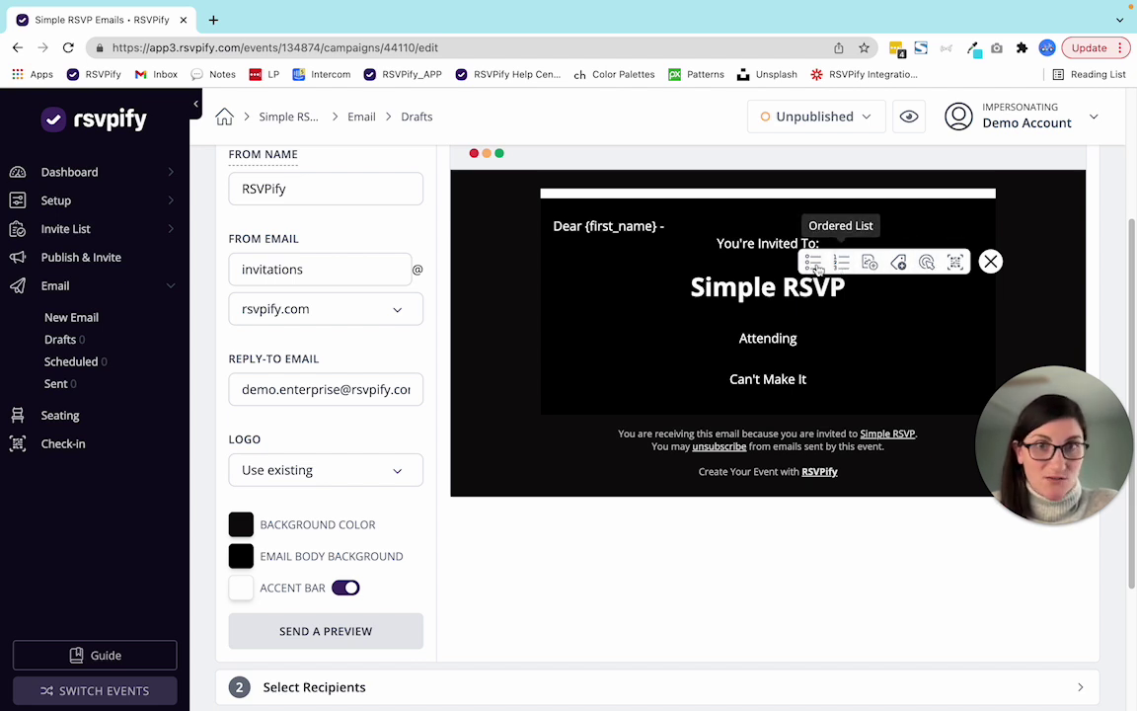
pyautogui.scroll(3, 353, 333)
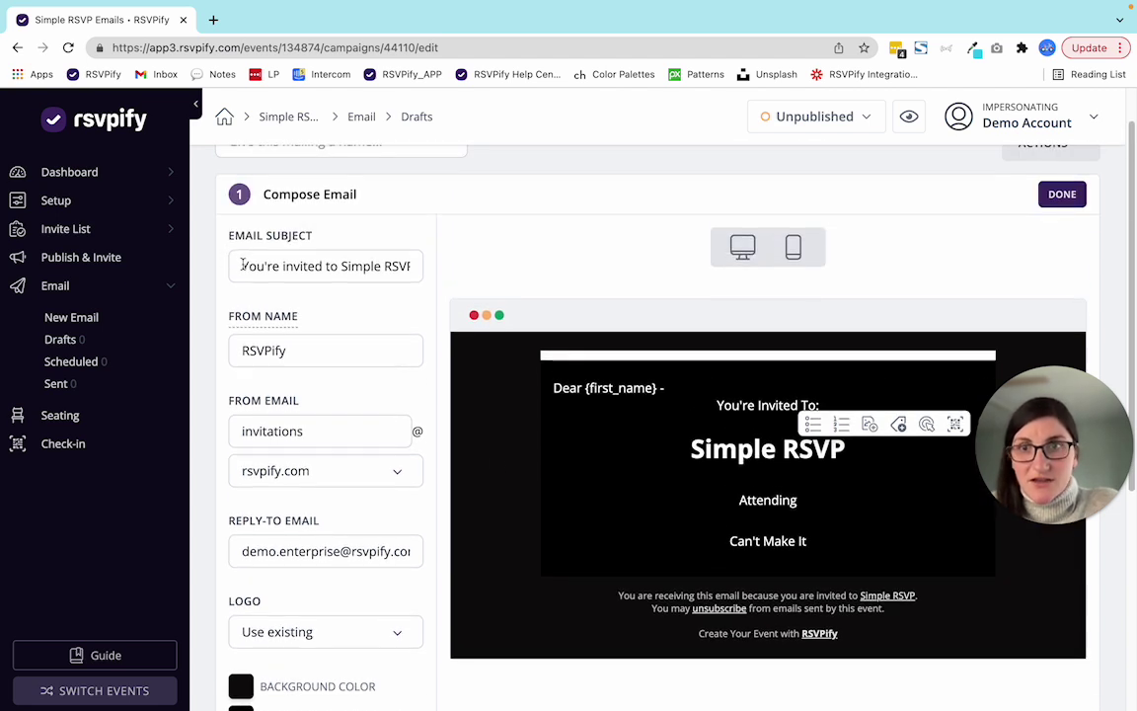
pyautogui.moveTo(241, 264); pyautogui.dragTo(425, 264)
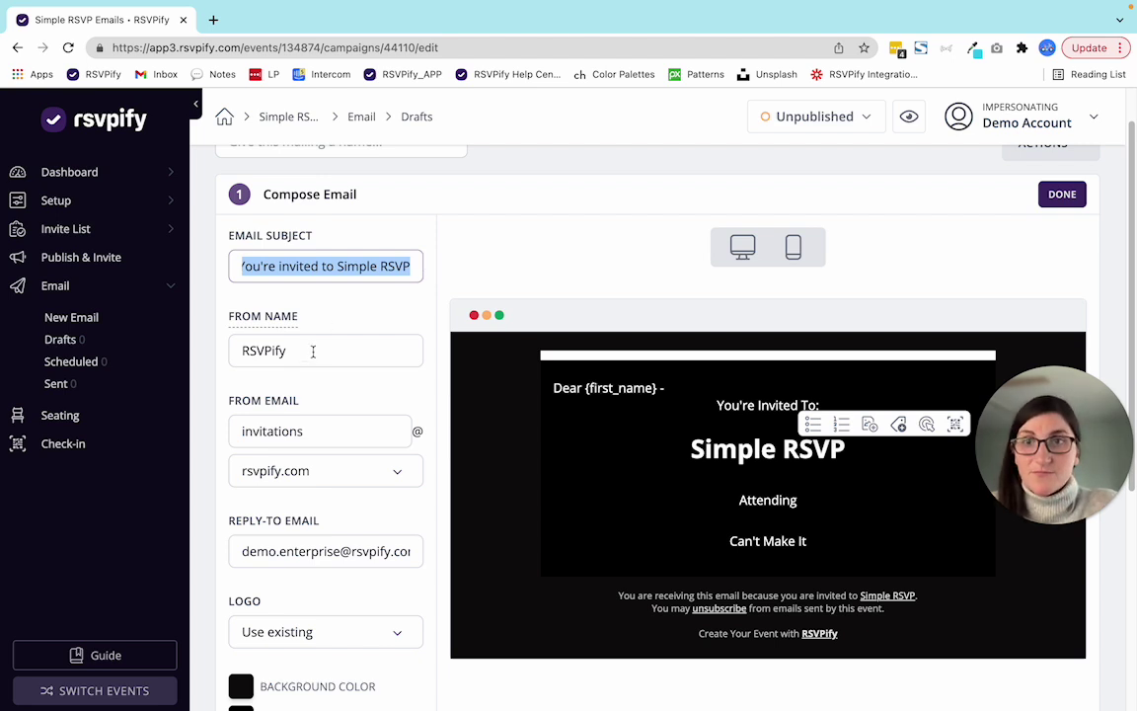
pyautogui.moveTo(313, 351); pyautogui.dragTo(231, 352)
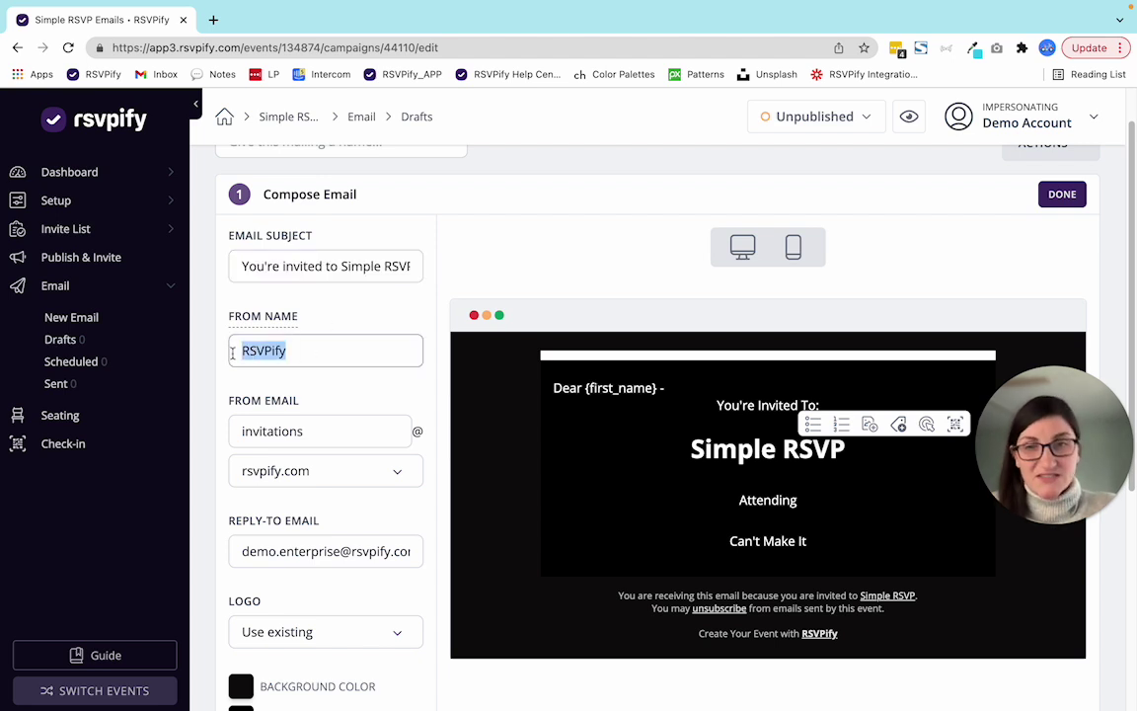
pyautogui.write('AL')
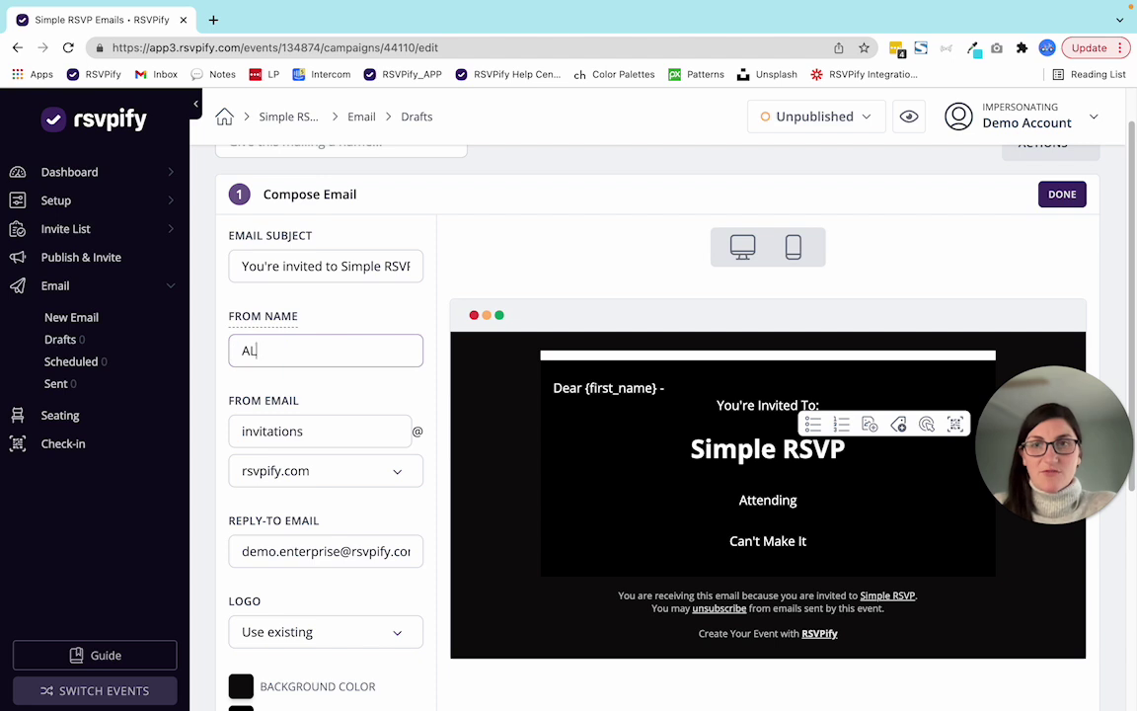
pyautogui.press('BackSpace')
pyautogui.write('Laura')
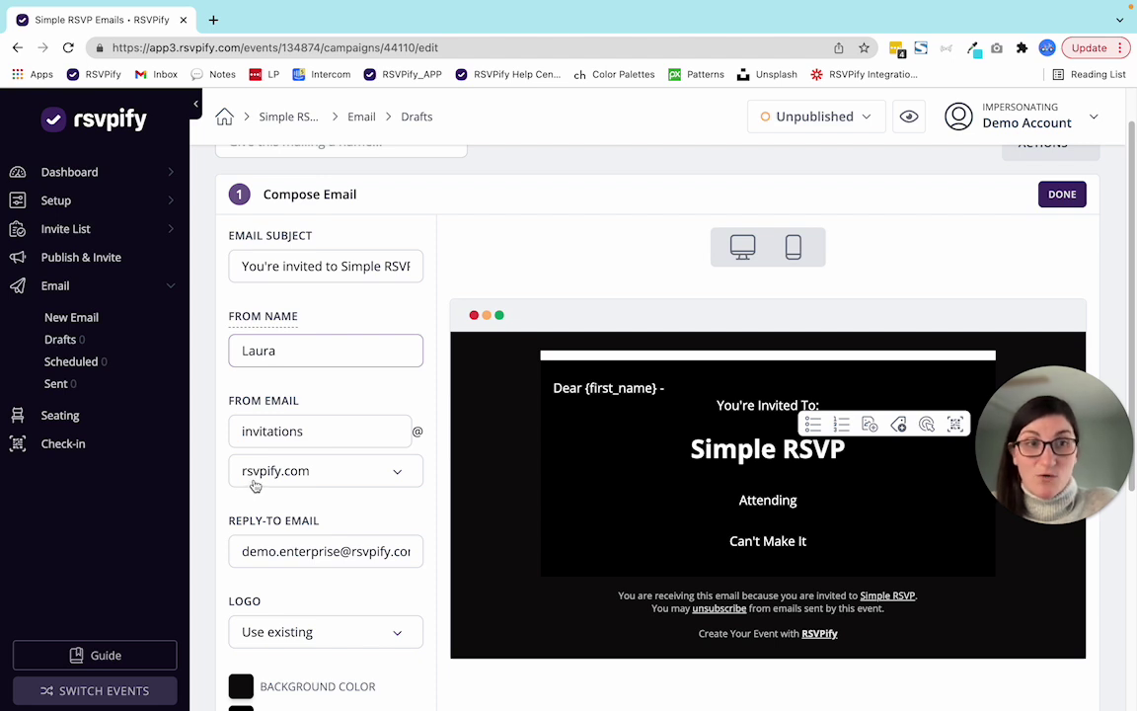
# Set the From Email domain to greysloansystem.com and review the Reply-to Email field.
pyautogui.click(254, 484)
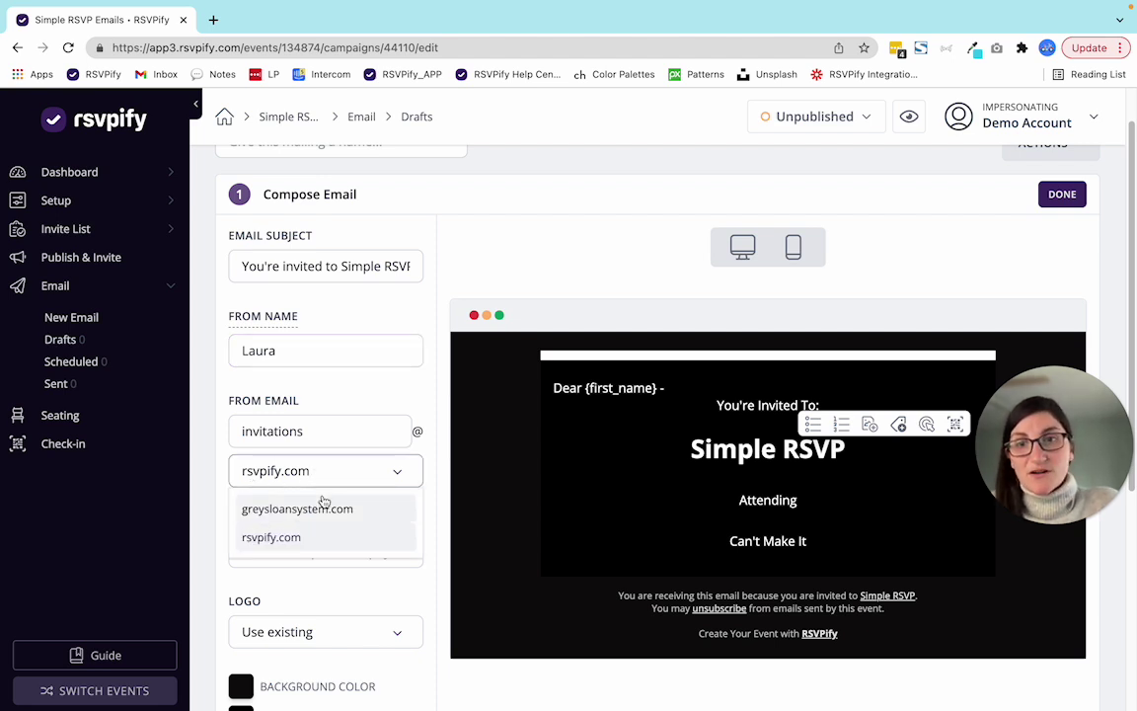
pyautogui.click(323, 508)
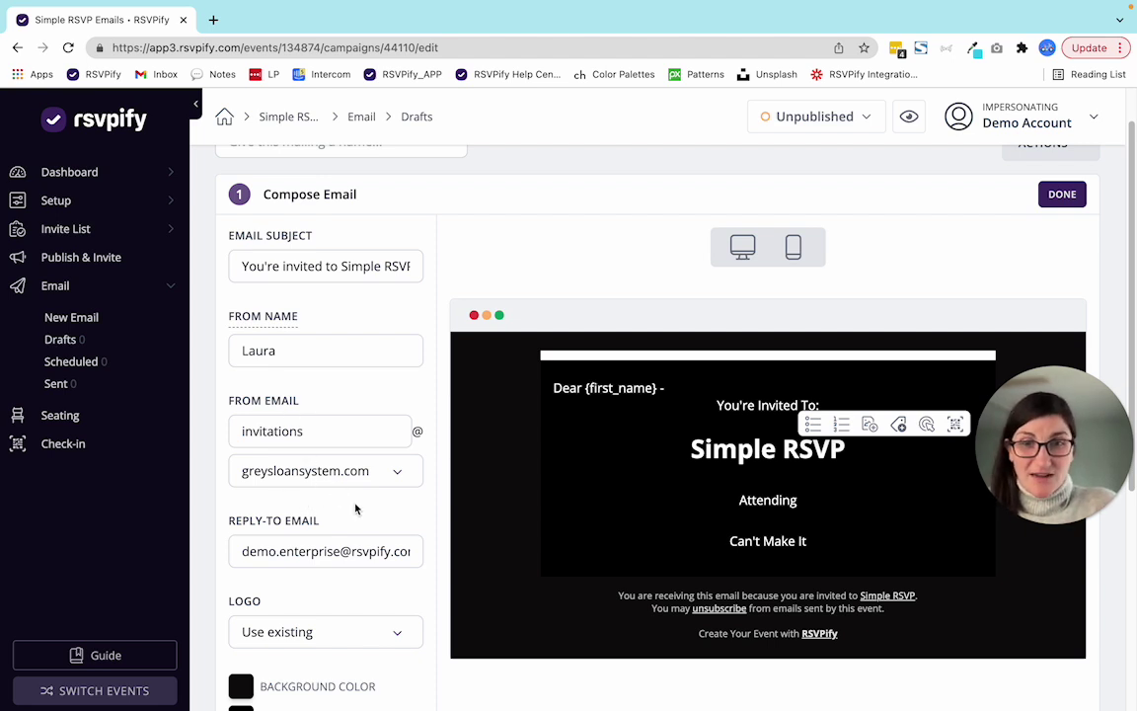
pyautogui.scroll(-2, 356, 509)
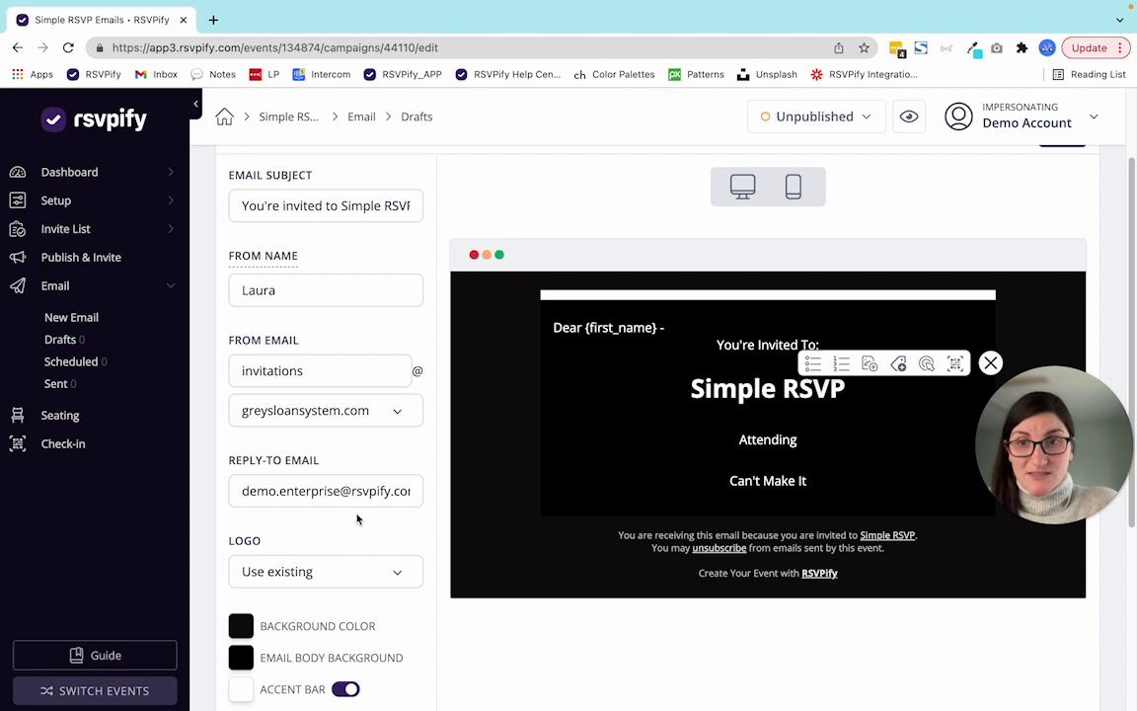
pyautogui.scroll(-3, 357, 519)
pyautogui.moveTo(237, 397); pyautogui.dragTo(417, 402)
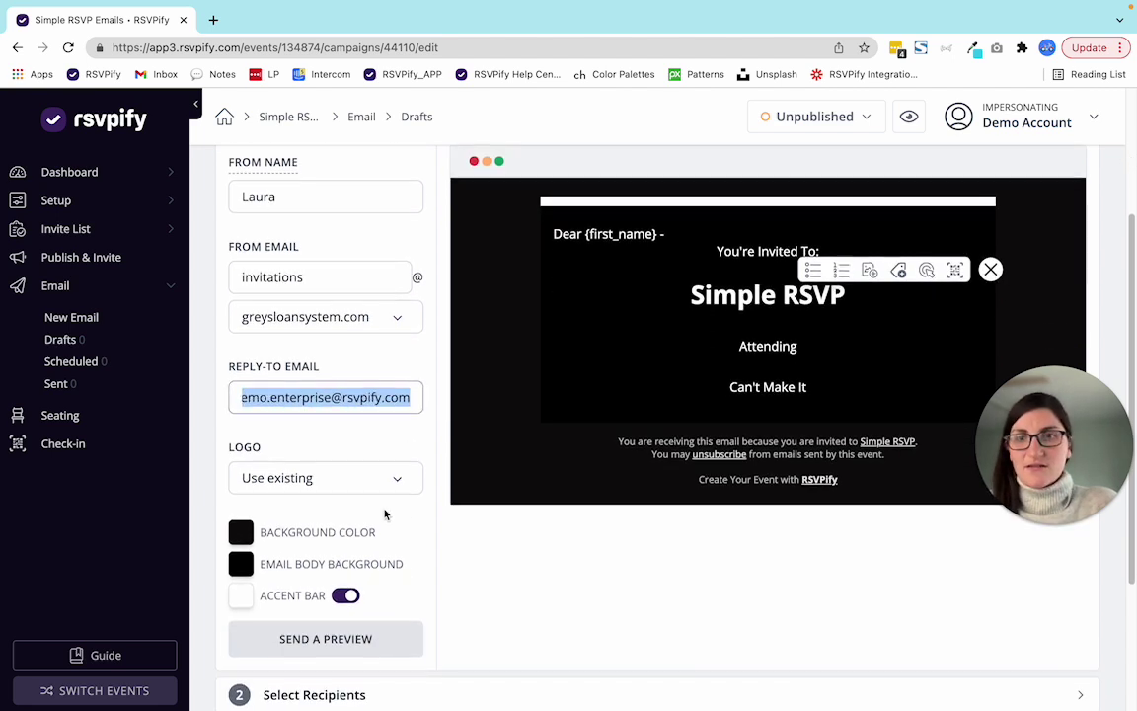
pyautogui.scroll(-4, 386, 513)
pyautogui.scroll(-1, 395, 519)
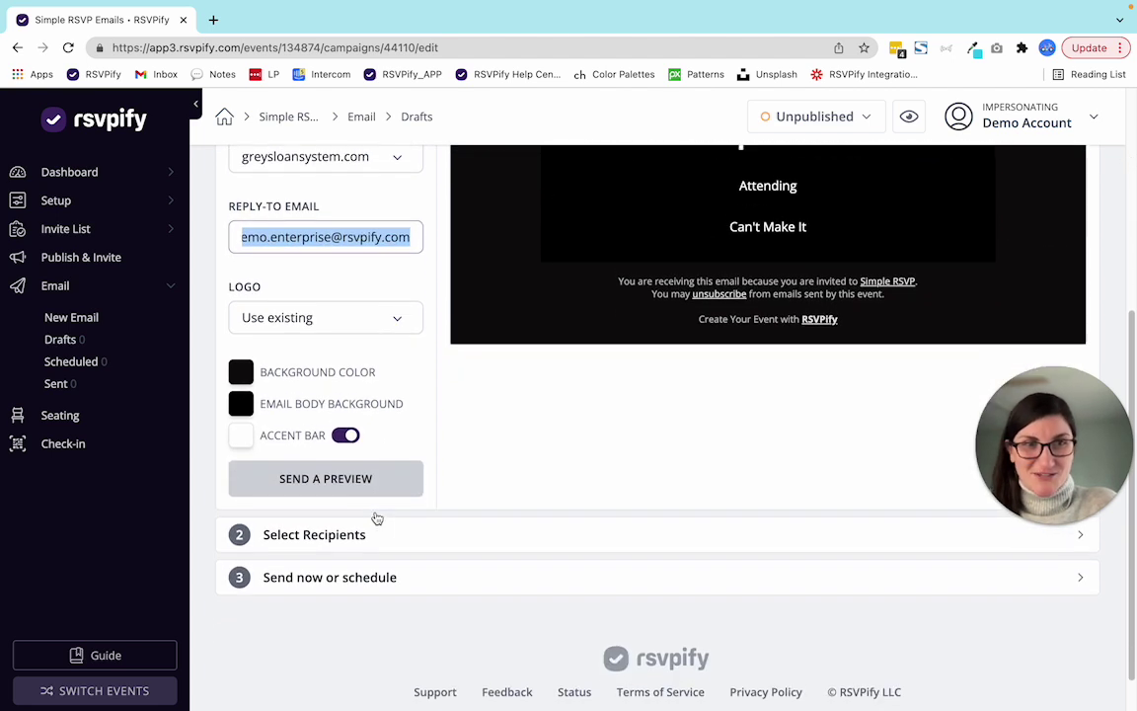
# Select all 100 invitees on the Invite List as recipients and expand 'Send now or schedule'.
pyautogui.click(351, 535)
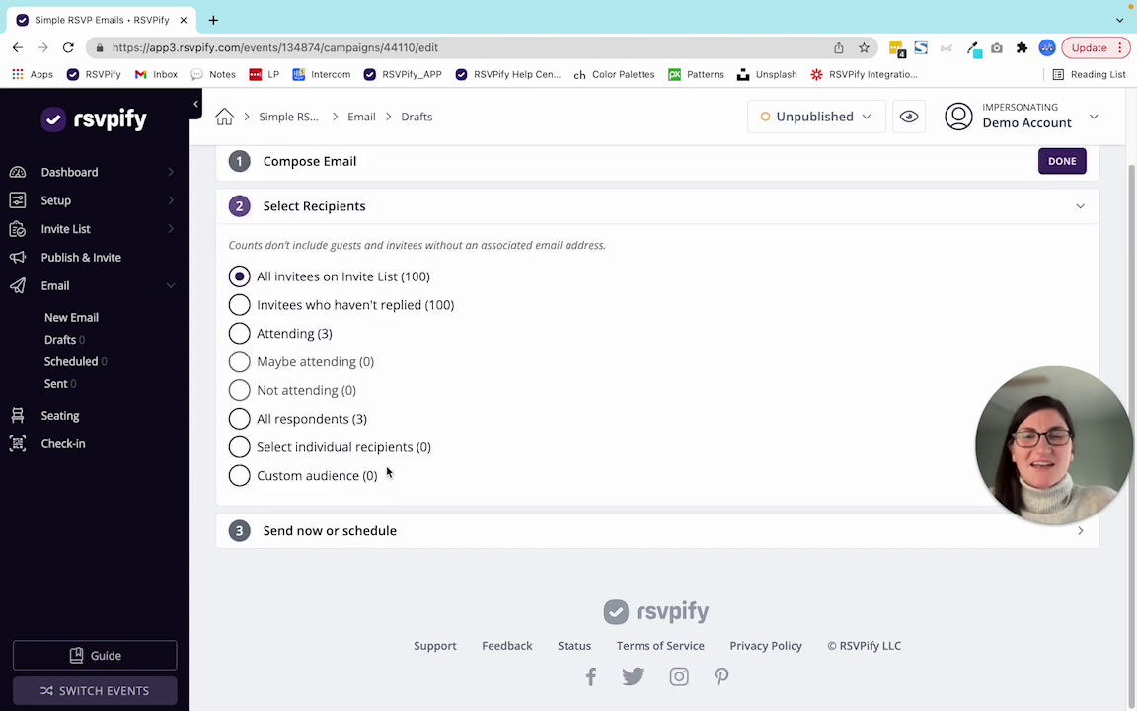
pyautogui.click(239, 276)
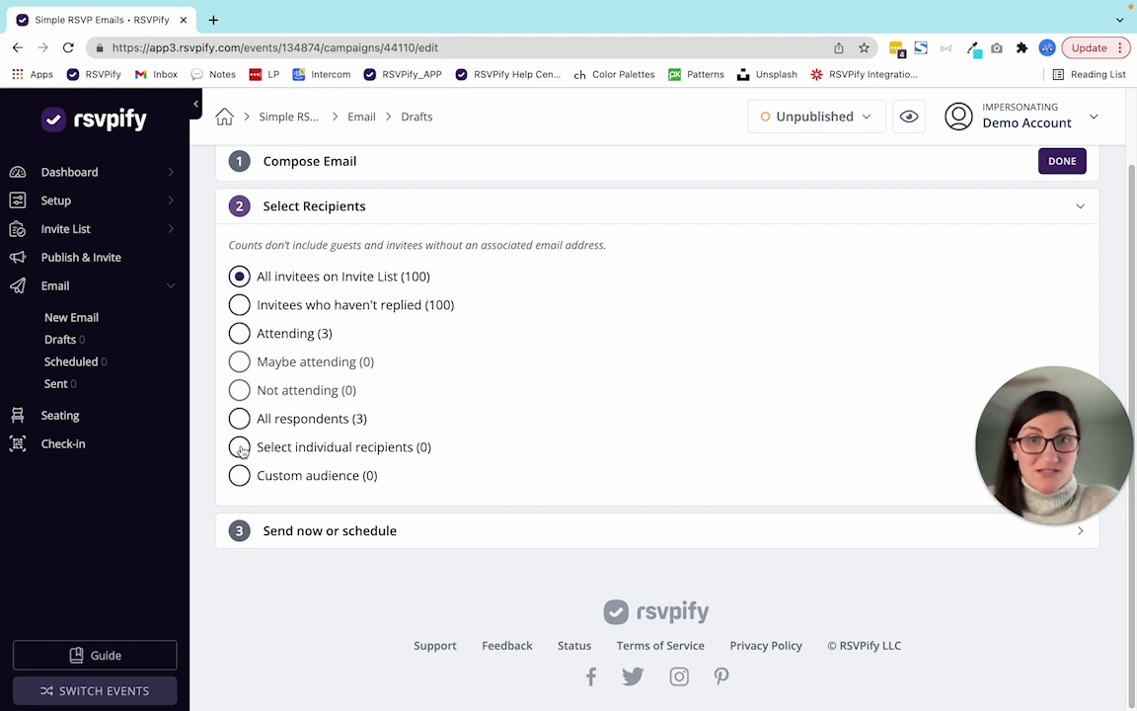
pyautogui.click(292, 532)
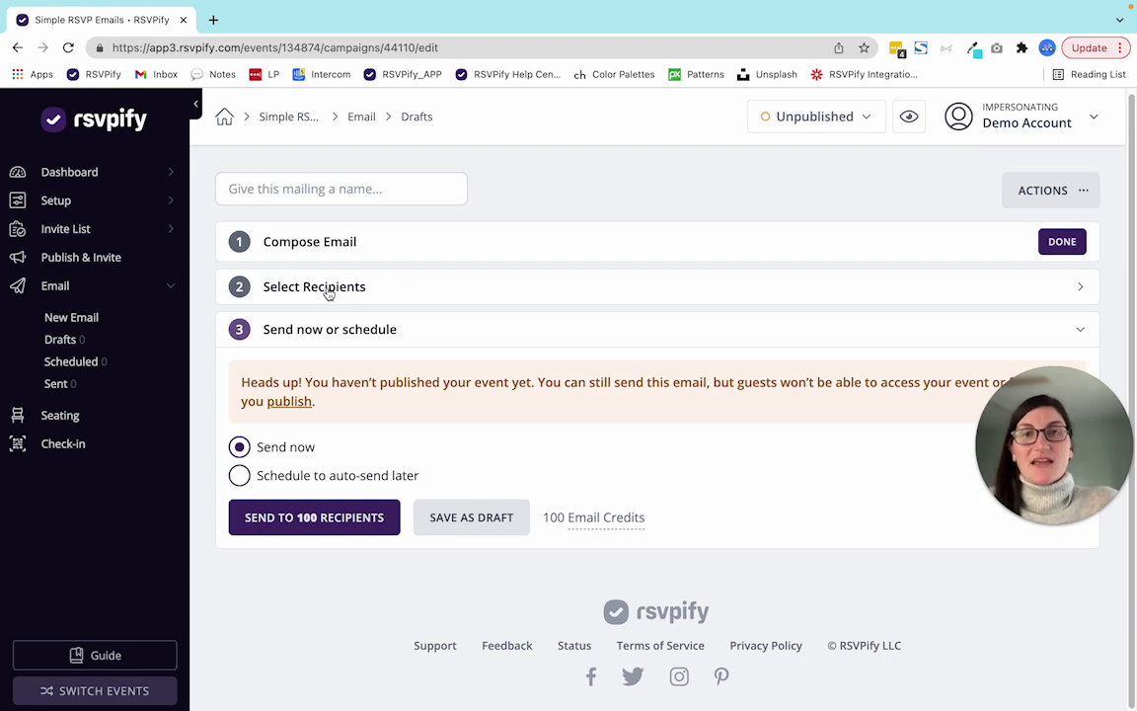
pyautogui.click(213, 20)
# Search the RSVPify Help Center for 'email builder' and open the Email Builder Overview article.
pyautogui.click(509, 75)
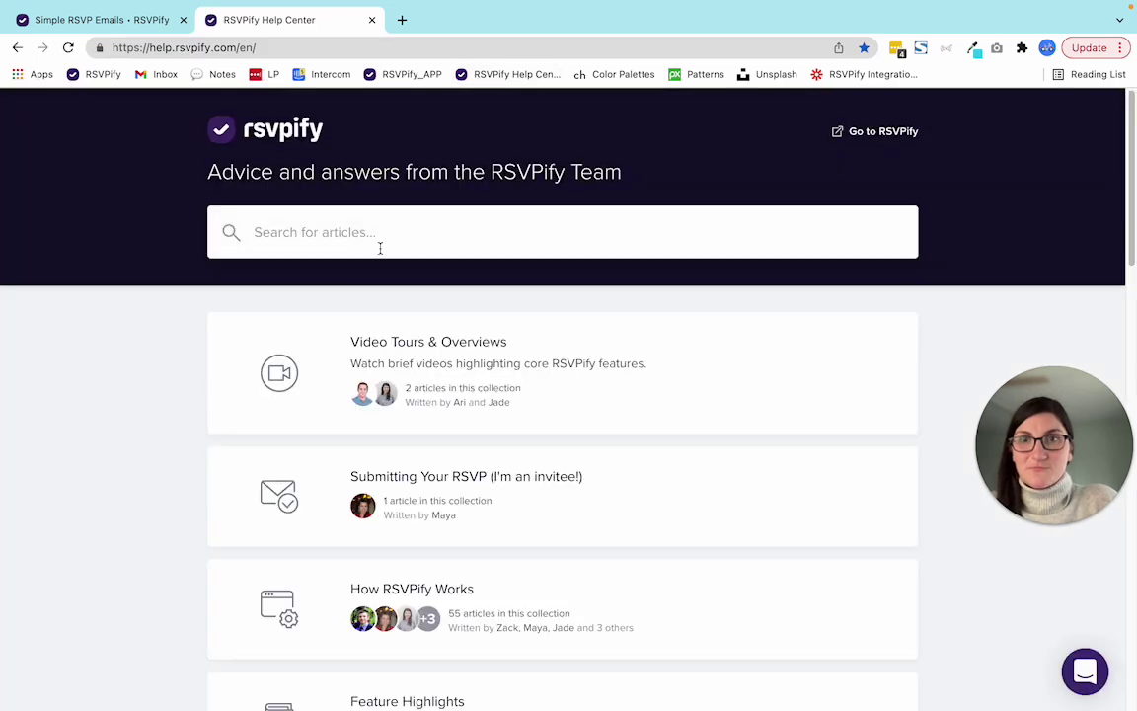
pyautogui.click(380, 238)
pyautogui.write('ema')
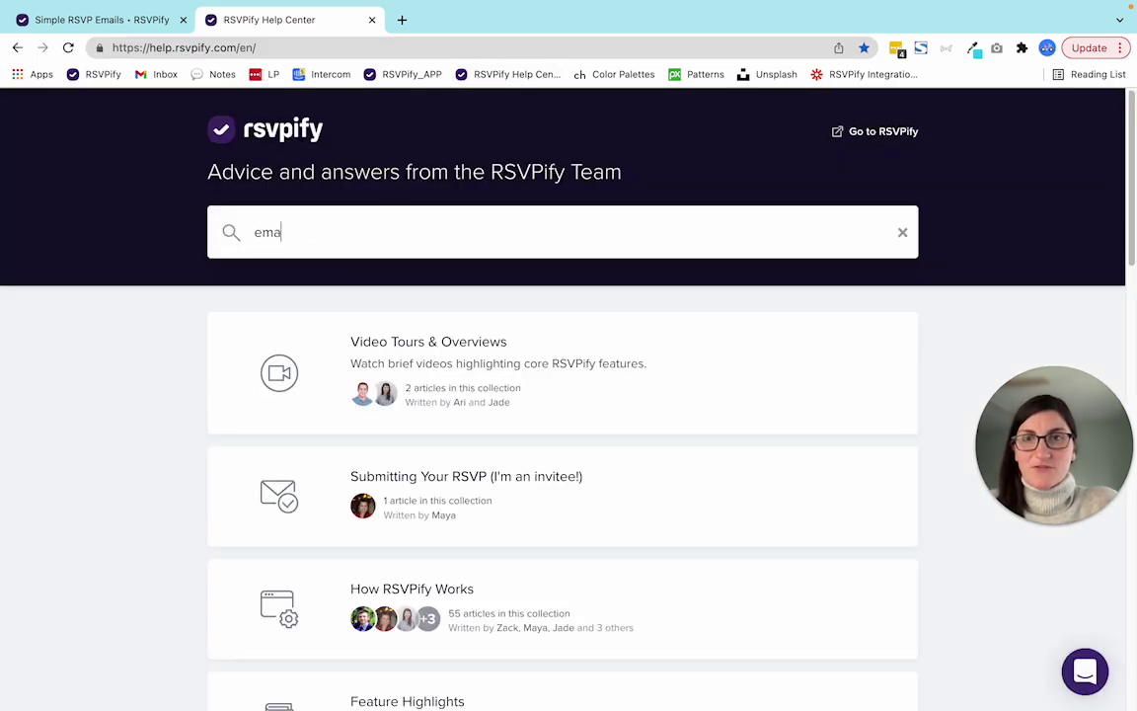
pyautogui.write('il builder')
pyautogui.press('Return')
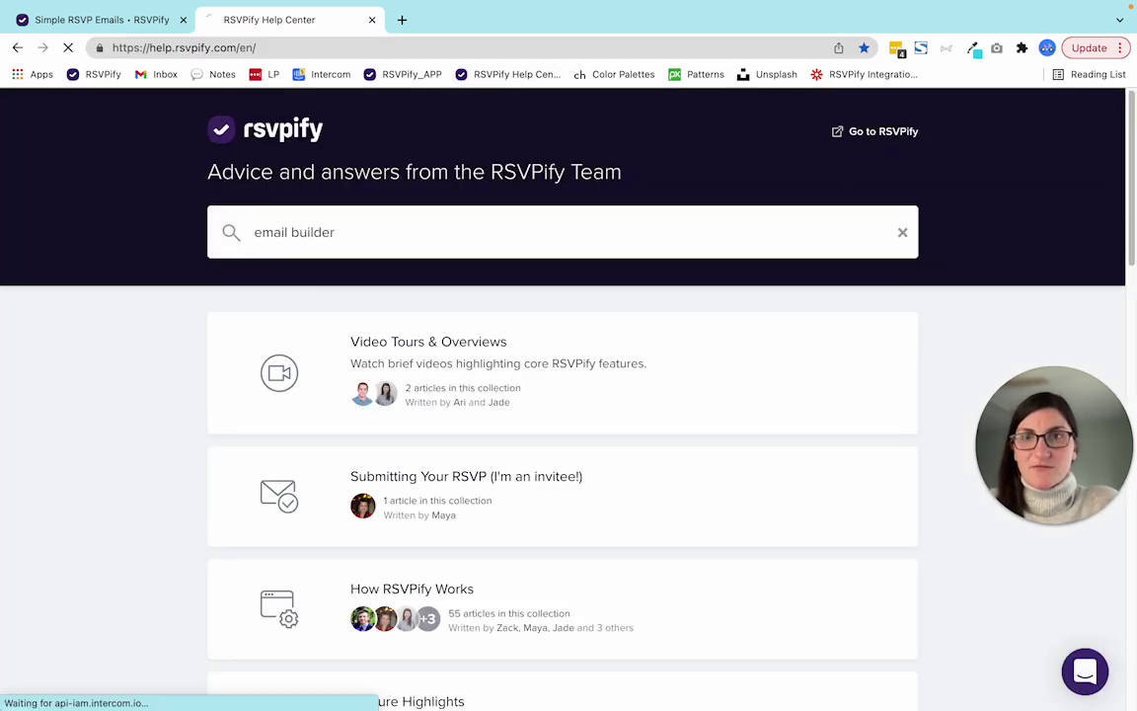
pyautogui.click(358, 424)
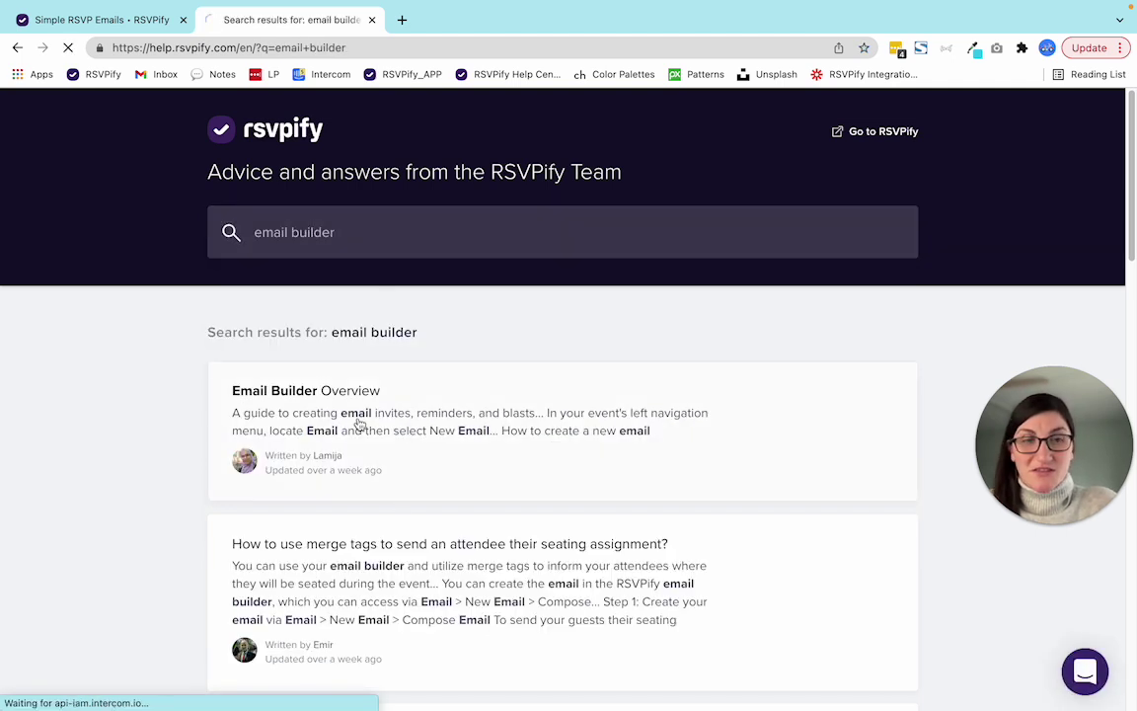
pyautogui.scroll(-2, 467, 496)
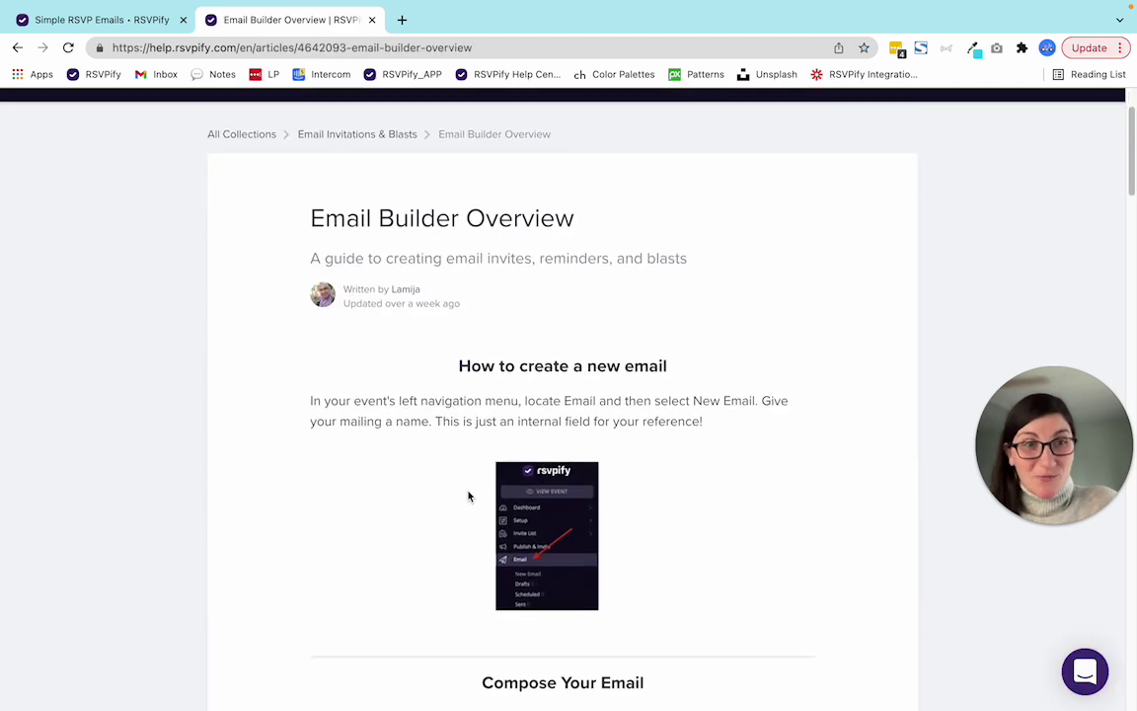